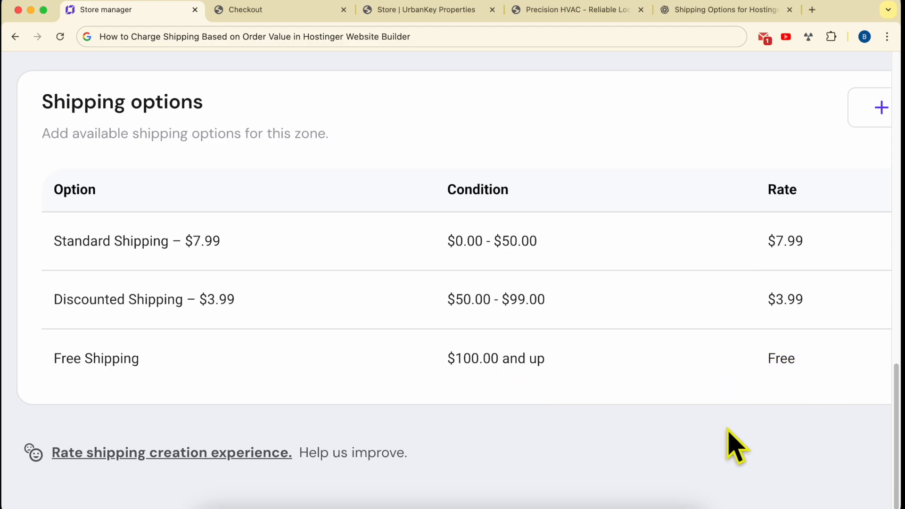
pyautogui.scroll(1, 729, 461)
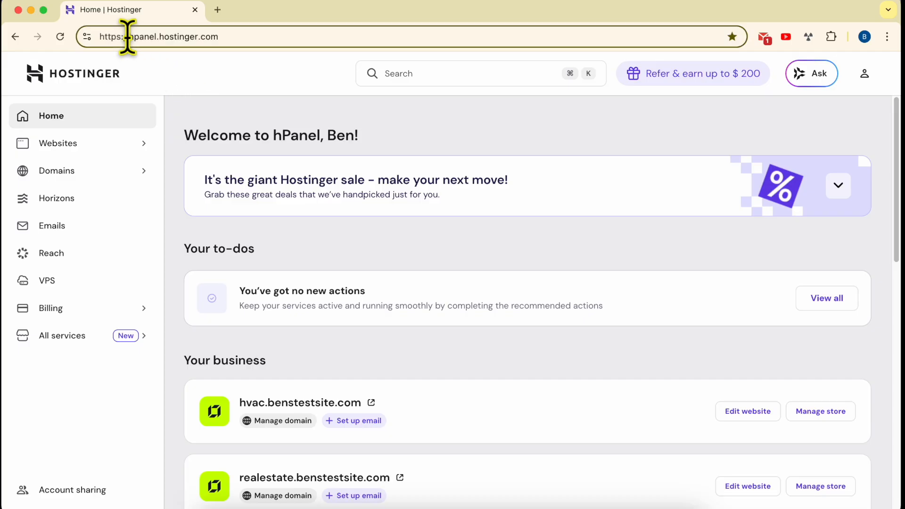
# Step: Open the list of websites in hPanel, view the live hvac.benstestsite.com site in a new tab and return to the list
pyautogui.moveTo(127, 37); pyautogui.dragTo(291, 36)
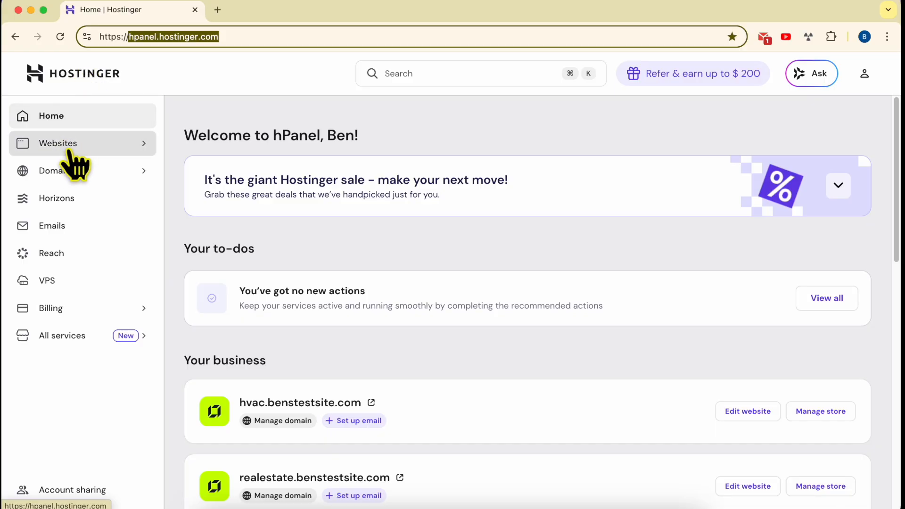
pyautogui.click(83, 148)
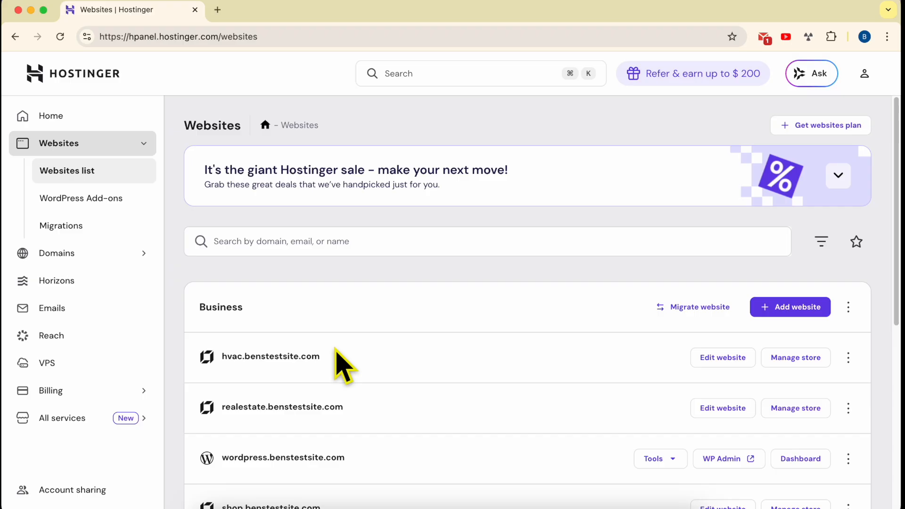
pyautogui.scroll(-2, 377, 373)
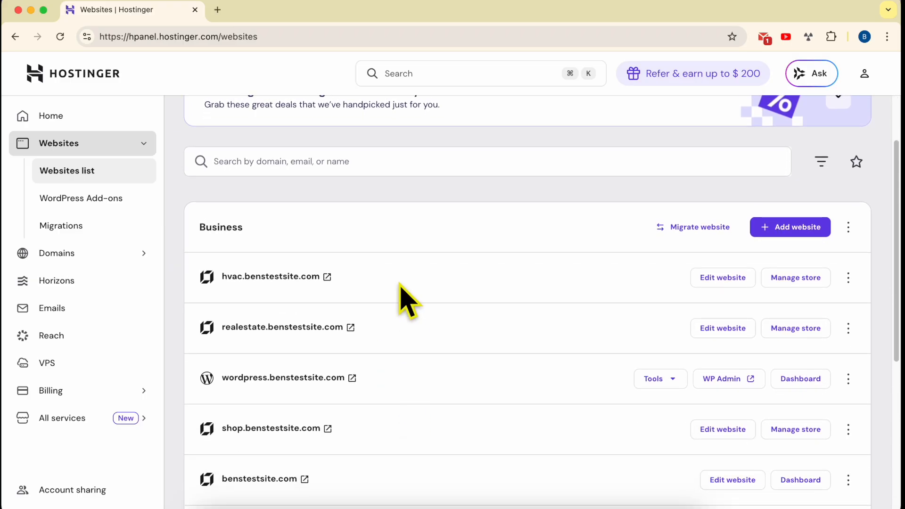
pyautogui.click(327, 278)
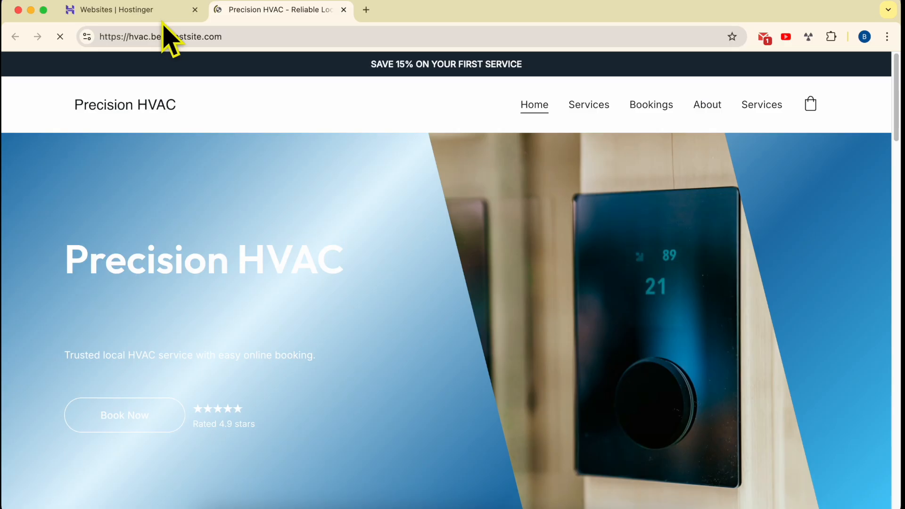
pyautogui.click(160, 10)
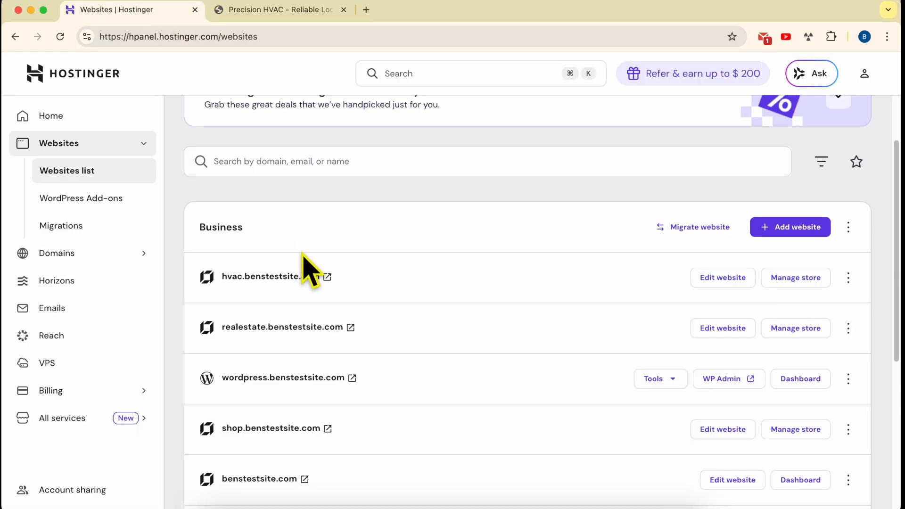
# Step: Open the live realestate.benstestsite.com site and look through the products on its Store page
pyautogui.click(351, 328)
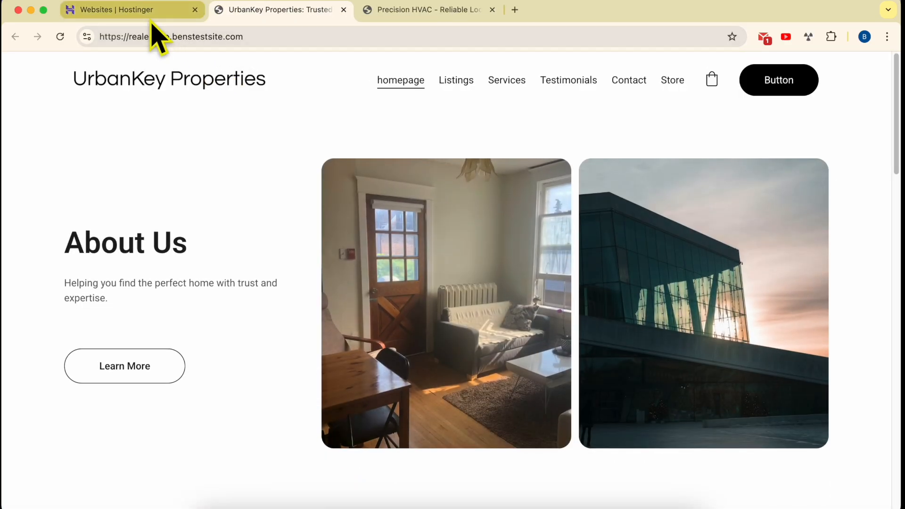
pyautogui.click(664, 89)
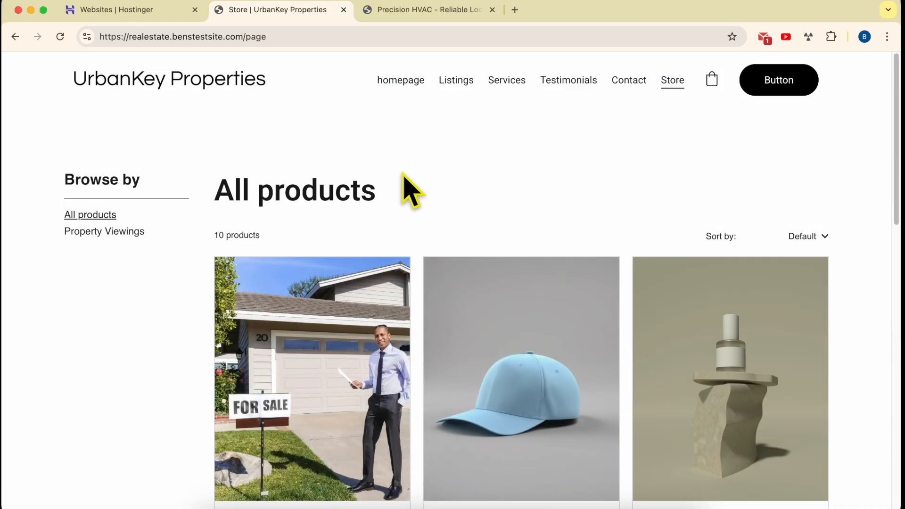
pyautogui.scroll(-3, 404, 179)
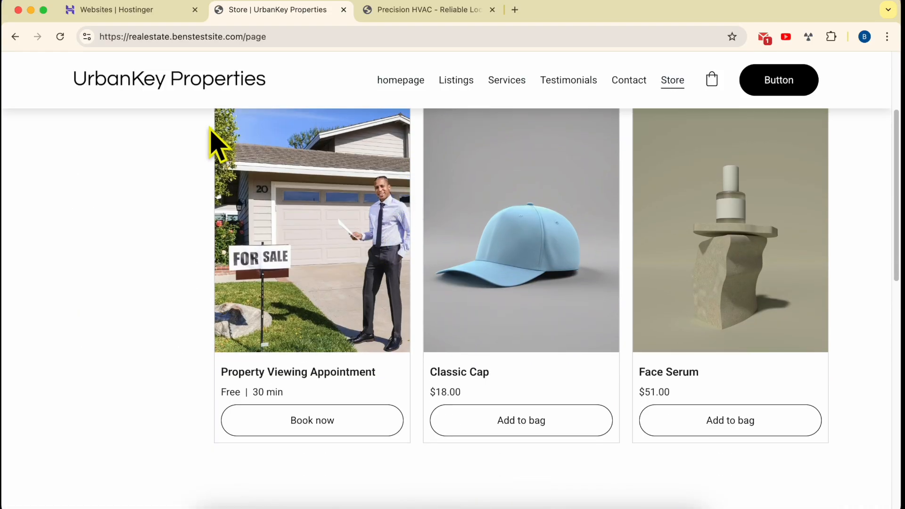
pyautogui.scroll(-5, 293, 189)
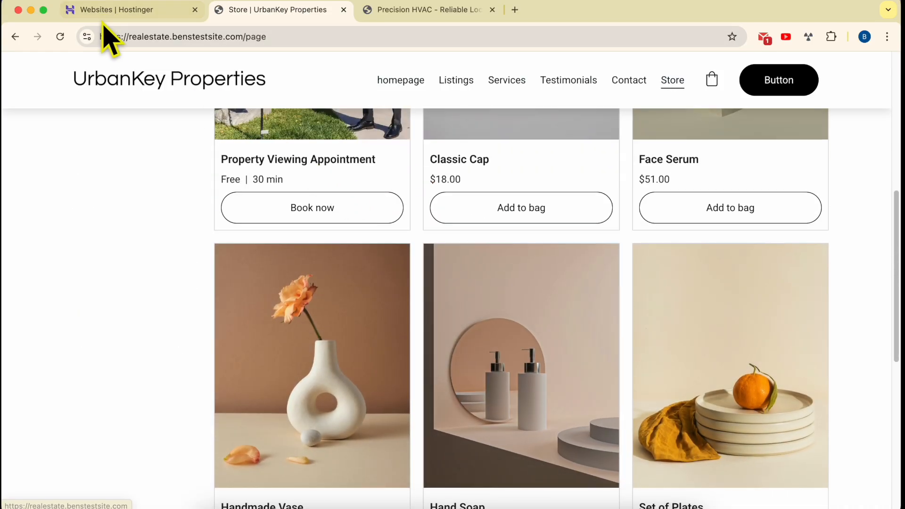
# Step: Return to the websites list, open the store manager for realestate.benstestsite.com and go to its shipping settings
pyautogui.click(104, 14)
pyautogui.doubleClick(420, 334)
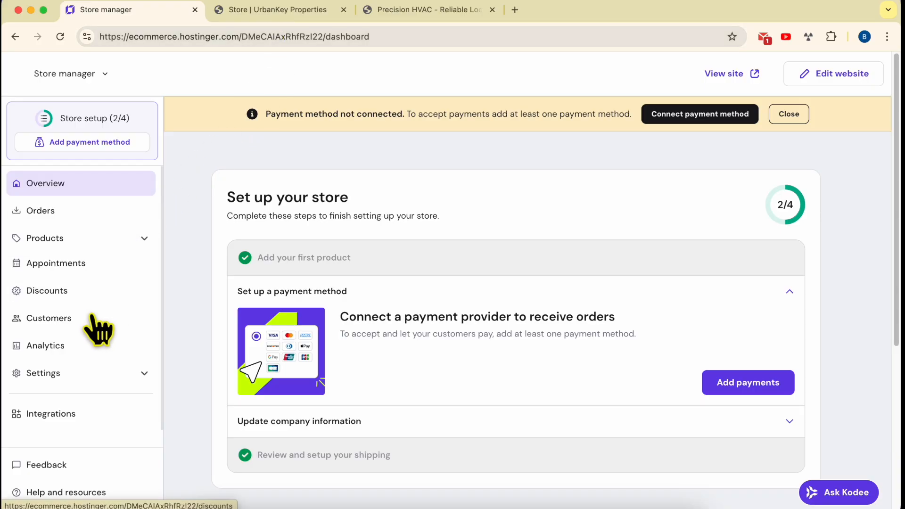
pyautogui.click(78, 373)
pyautogui.scroll(-2, 92, 349)
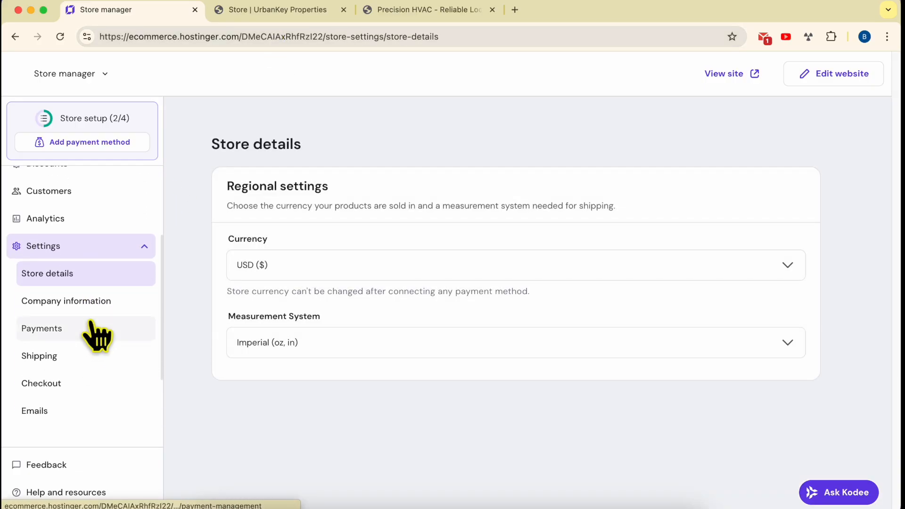
pyautogui.click(91, 370)
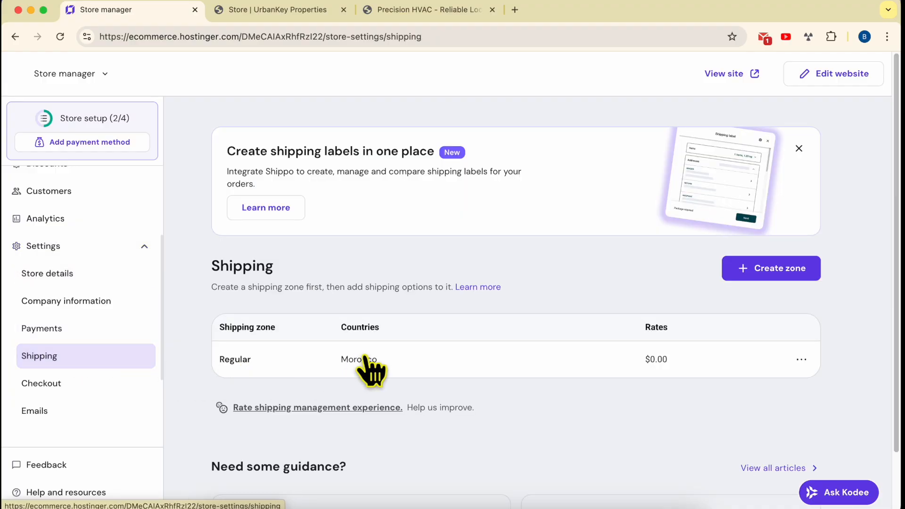
# Step: Start creating a new shipping zone and name it Worldwide
pyautogui.moveTo(202, 368); pyautogui.dragTo(290, 368)
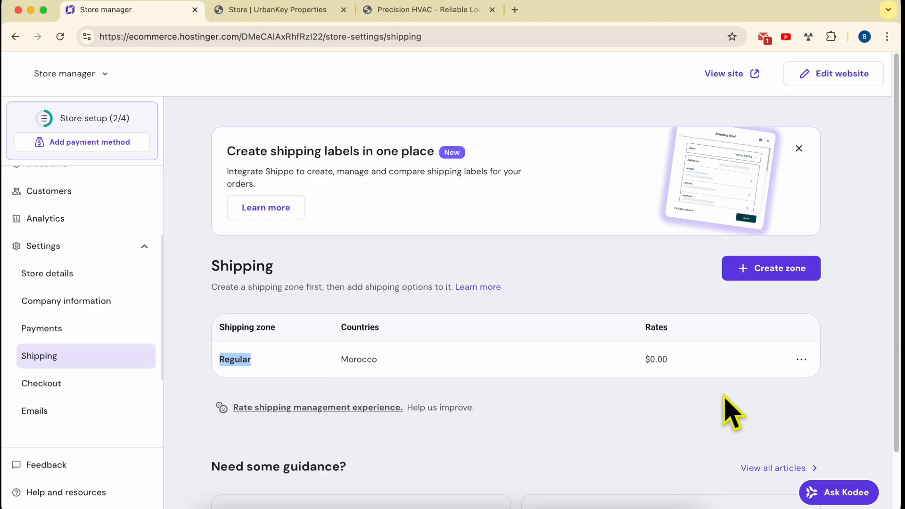
pyautogui.scroll(-3, 669, 411)
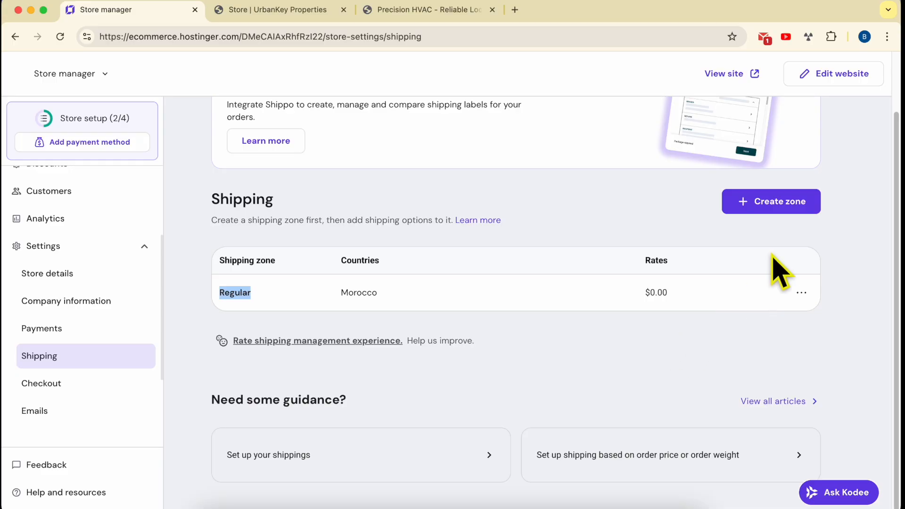
pyautogui.click(791, 207)
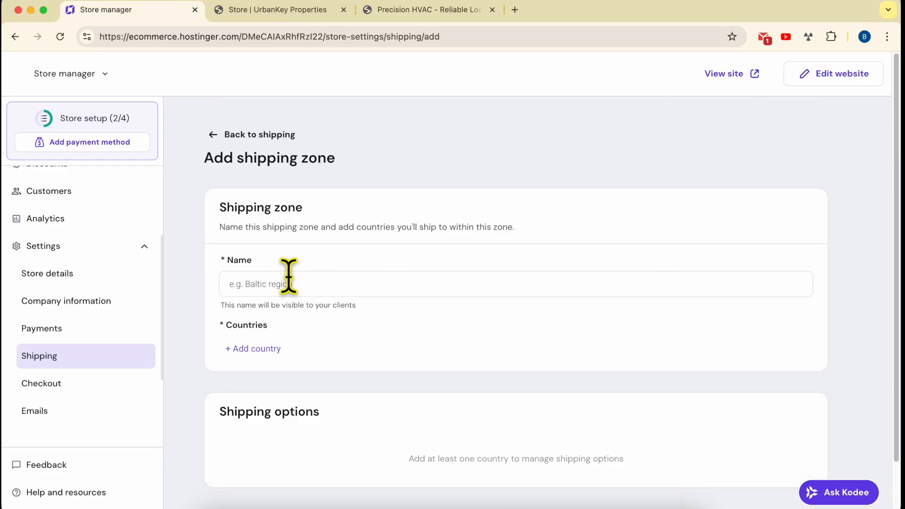
pyautogui.click(271, 283)
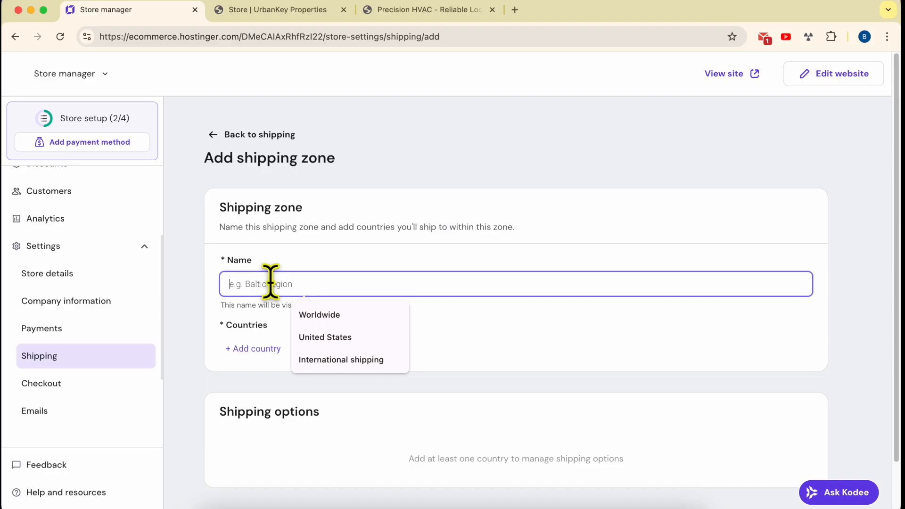
pyautogui.click(330, 315)
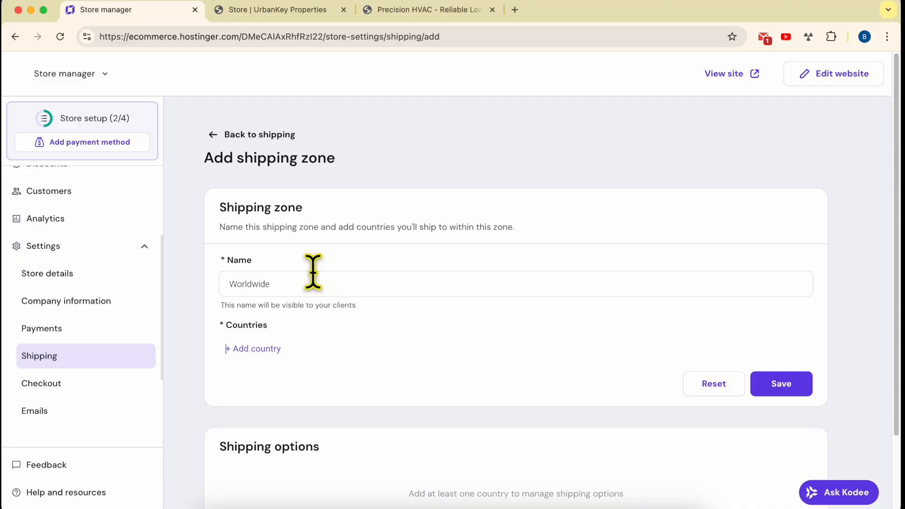
pyautogui.moveTo(293, 283); pyautogui.dragTo(178, 284)
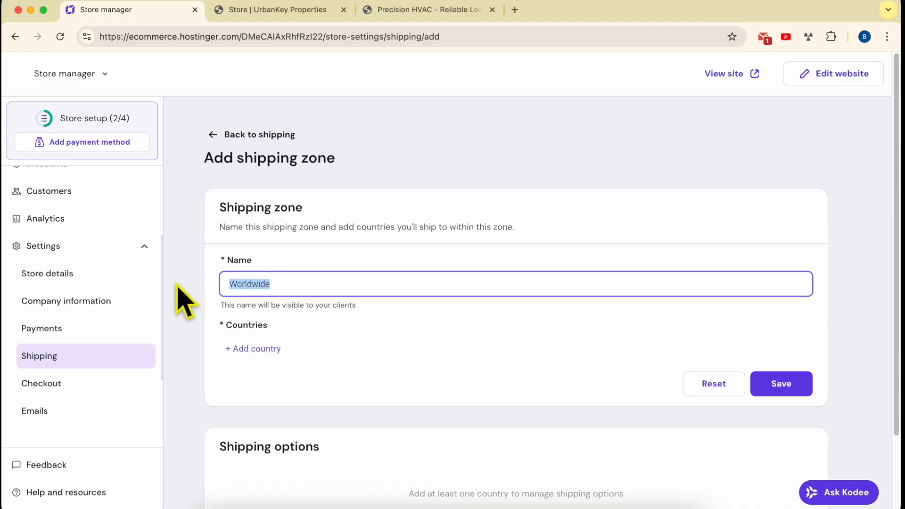
pyautogui.click(207, 303)
pyautogui.moveTo(318, 285); pyautogui.dragTo(192, 280)
pyautogui.click(203, 306)
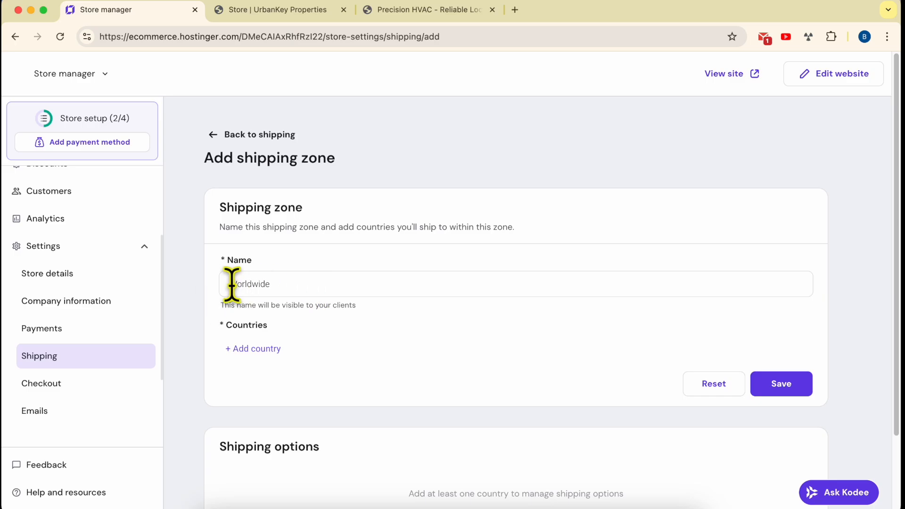
# Step: Add every available country to the Worldwide shipping zone and save the zone
pyautogui.click(267, 351)
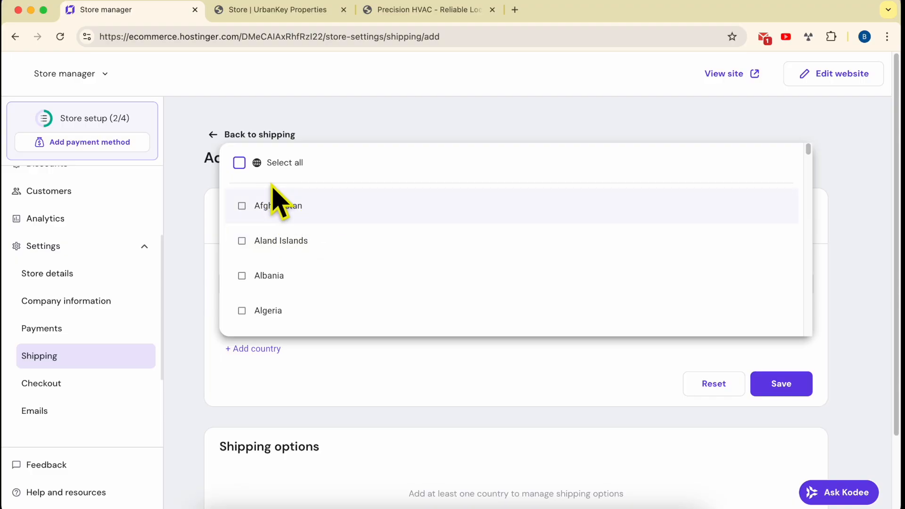
pyautogui.click(239, 162)
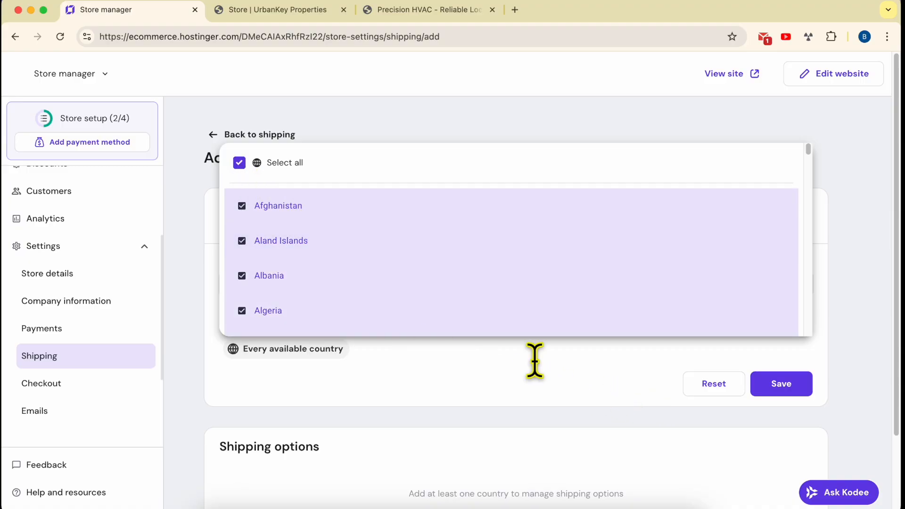
pyautogui.click(574, 371)
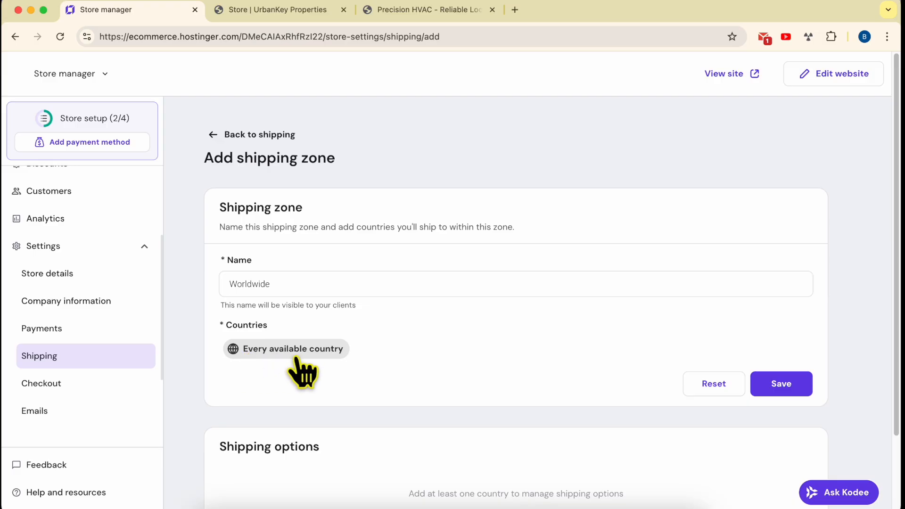
pyautogui.click(800, 394)
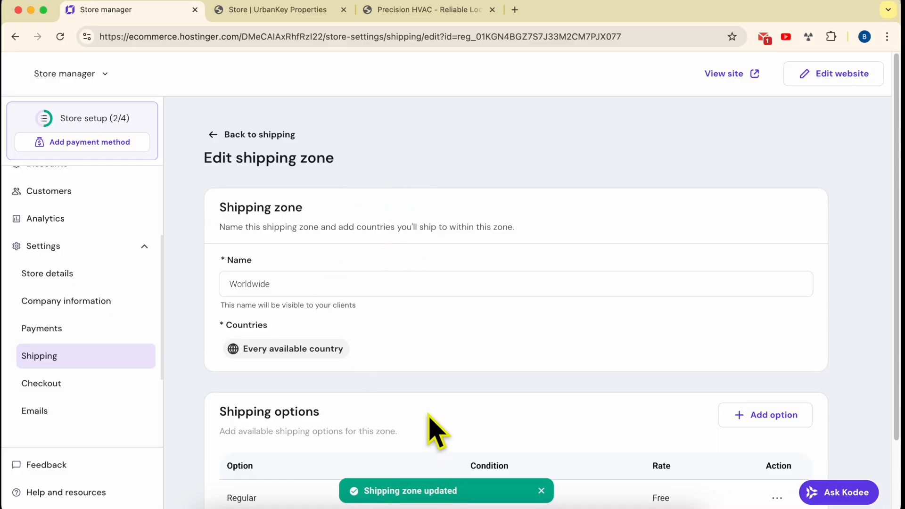
# Step: Start adding a shipping option to the Worldwide zone and enter Free as its name
pyautogui.scroll(-3, 430, 430)
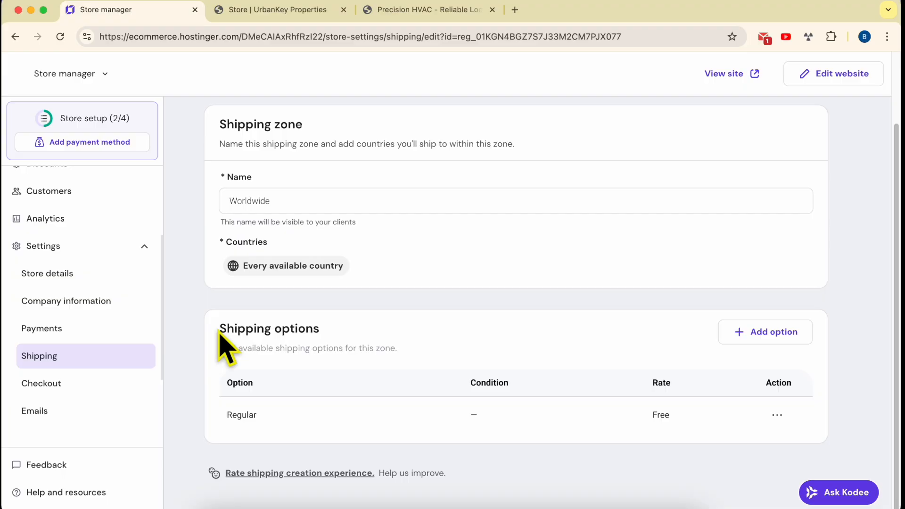
pyautogui.moveTo(220, 330); pyautogui.dragTo(335, 330)
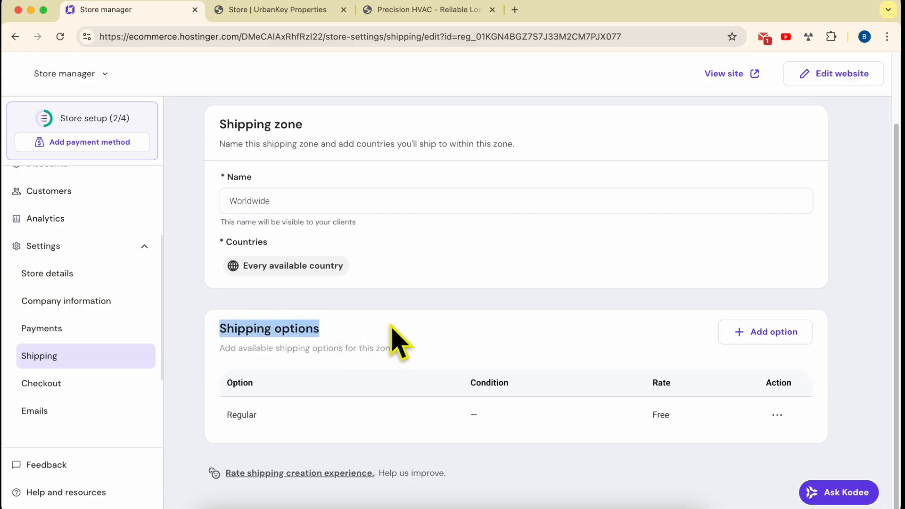
pyautogui.moveTo(304, 201); pyautogui.dragTo(198, 202)
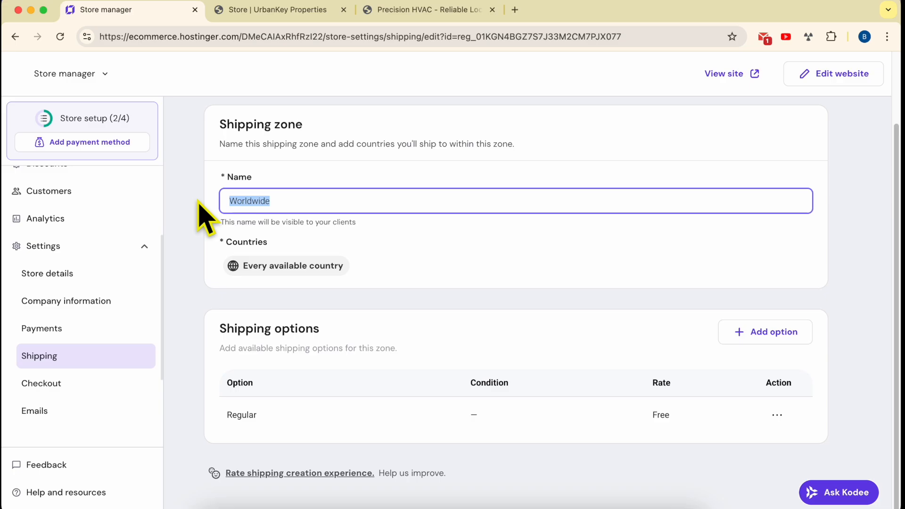
pyautogui.click(506, 334)
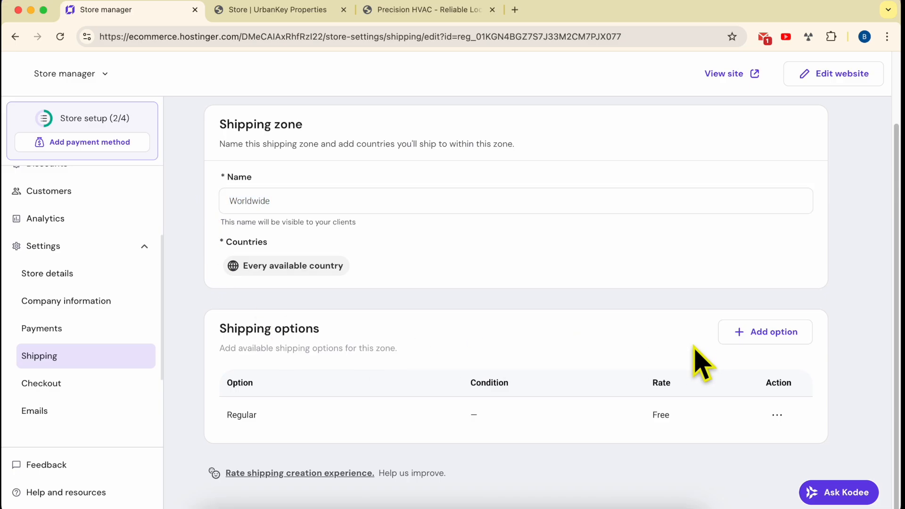
pyautogui.click(767, 336)
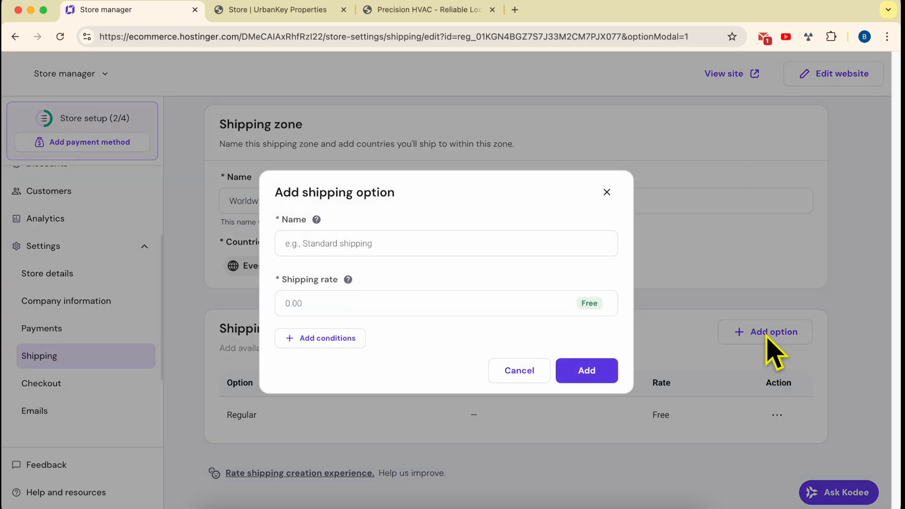
pyautogui.click(363, 244)
pyautogui.write('Free')
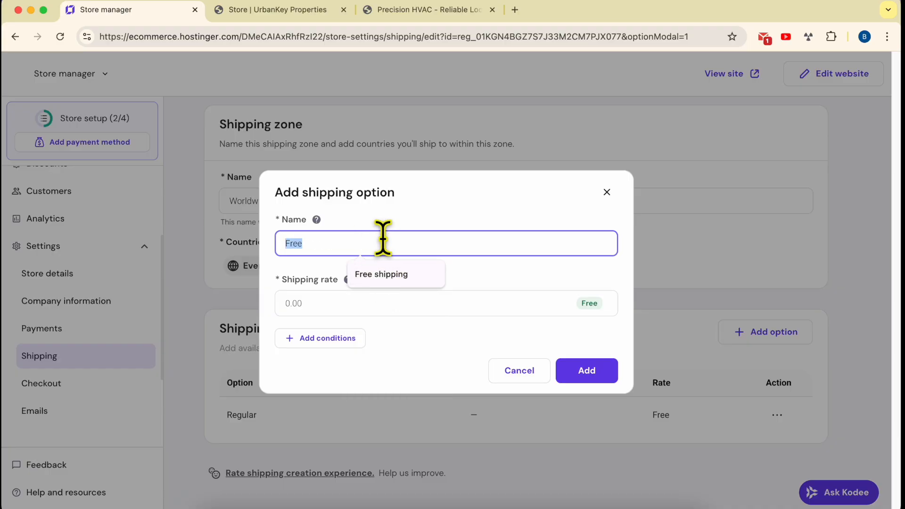
pyautogui.click(231, 36)
pyautogui.write('How to Charge Shipping Based on Order Value in Hostinger in Hostinger Website Builder')
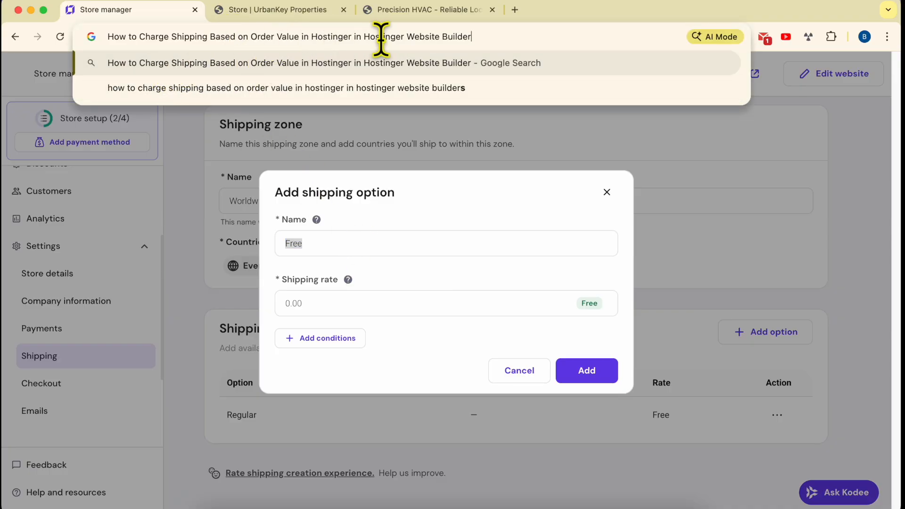
pyautogui.click(430, 282)
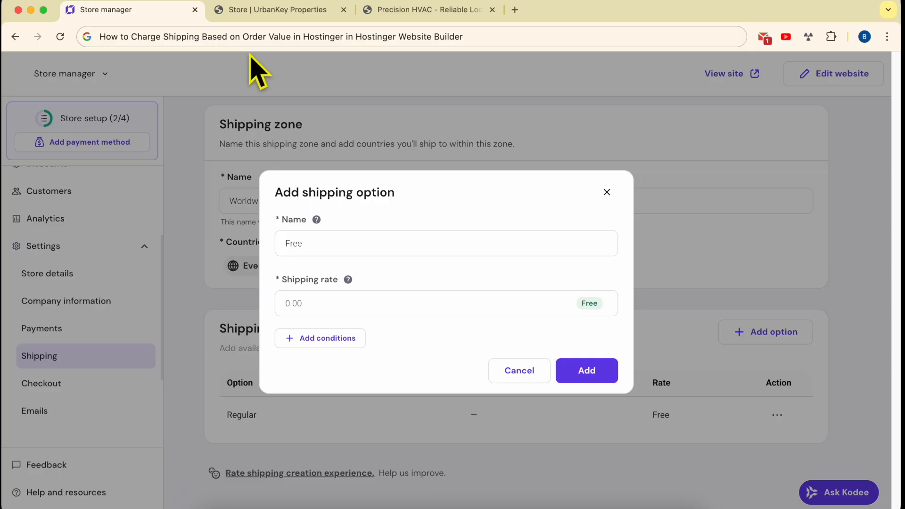
# Step: Open chatgpt.com in a new browser tab and switch to it
pyautogui.click(252, 37)
pyautogui.write('cha')
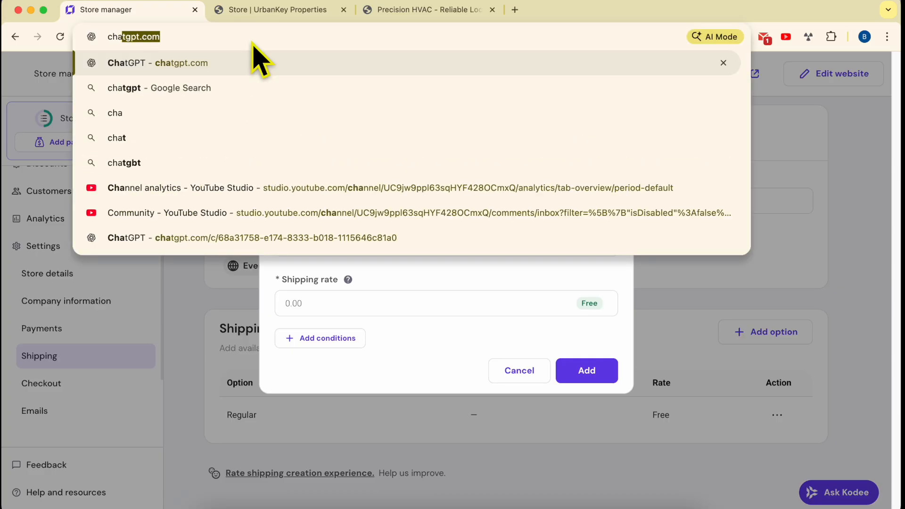
pyautogui.press('super+Return')
pyautogui.click(563, 16)
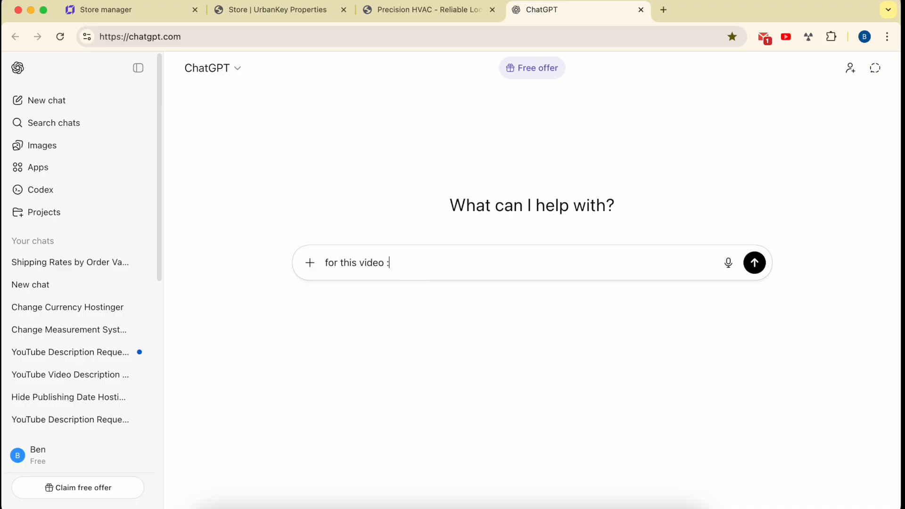
# Step: Ask ChatGPT to give shipping options to add for the video "How to Charge Shipping Based on Order Value in Hostinger in Hostinger Website Builder"
pyautogui.write('How to Charge Shipping Based on Order Value in Hostinger in Hostinger Website Builder')
pyautogui.hotkey('shift', 'Return')
pyautogui.hotkey('shift', 'Return')
pyautogui.write('t')
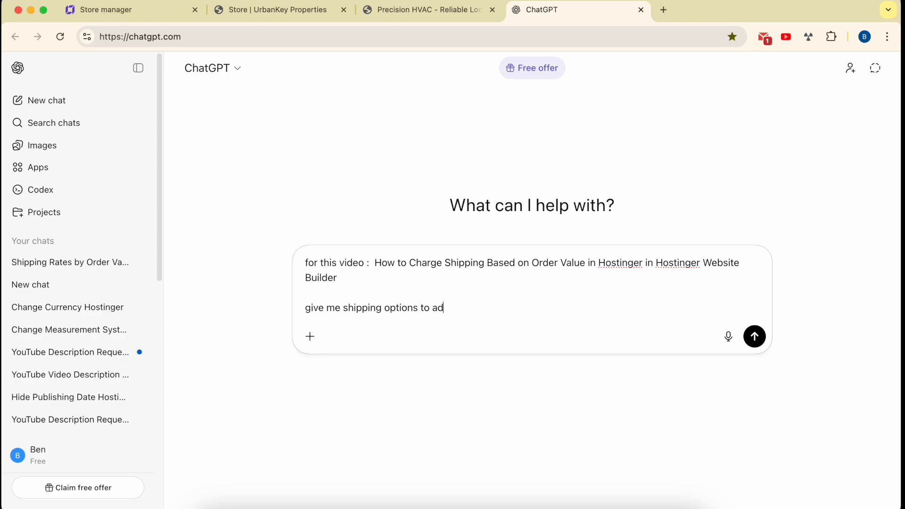
pyautogui.write('d')
pyautogui.press('Return')
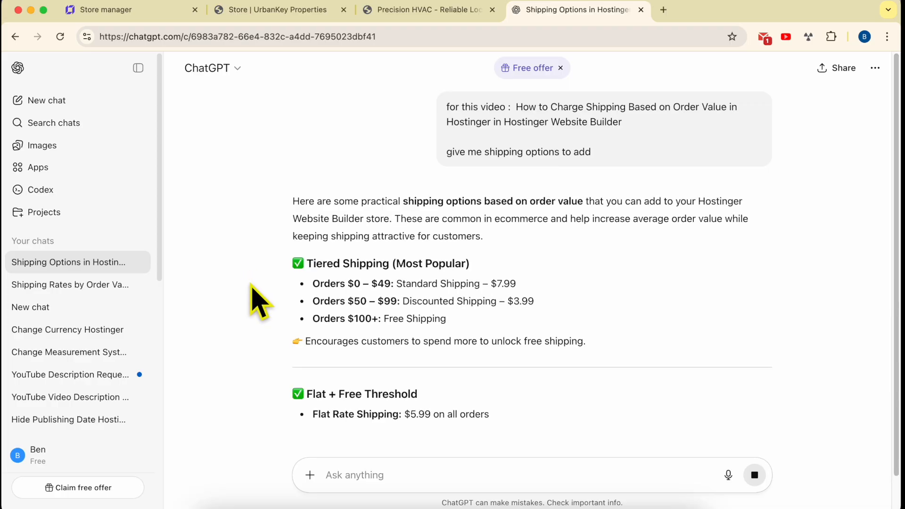
# Step: Copy "Standard Shipping – $7.99" from the tiered shipping suggestions and use it in Store manager to replace the new shipping option's name
pyautogui.scroll(-1, 262, 286)
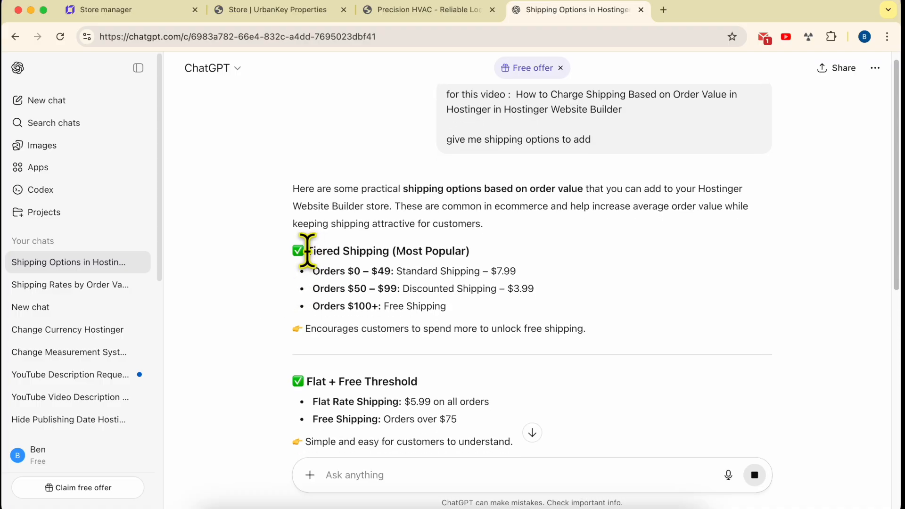
pyautogui.moveTo(308, 251); pyautogui.dragTo(404, 253)
pyautogui.click(410, 253)
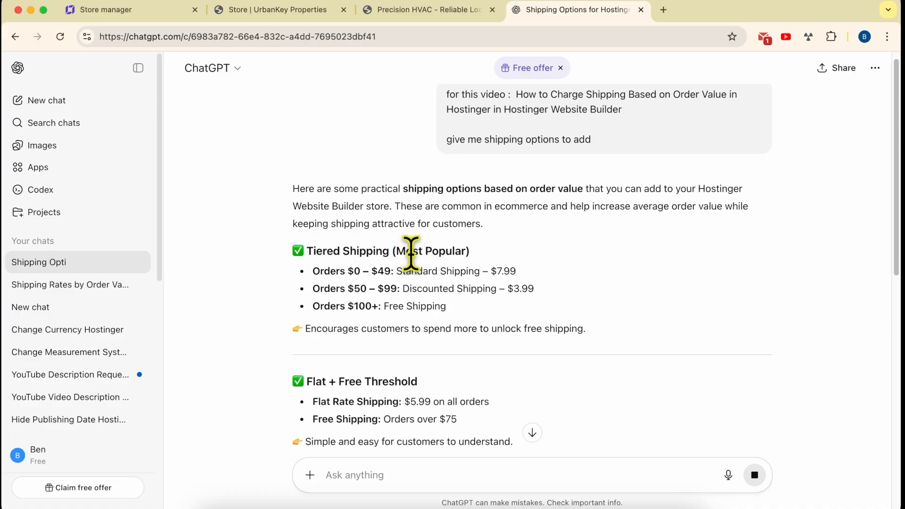
pyautogui.doubleClick(326, 271)
pyautogui.moveTo(361, 271); pyautogui.dragTo(323, 271)
pyautogui.moveTo(396, 272); pyautogui.dragTo(519, 274)
pyautogui.press('super+c')
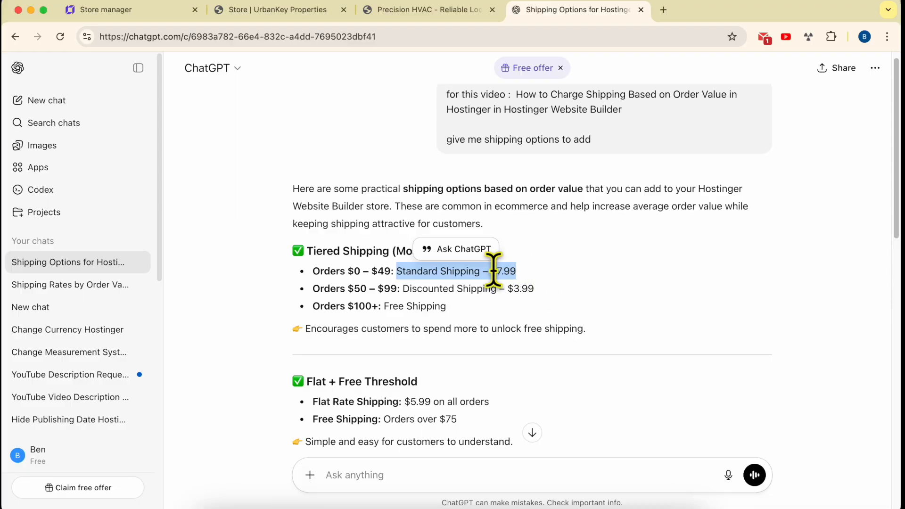
pyautogui.click(147, 10)
pyautogui.doubleClick(327, 243)
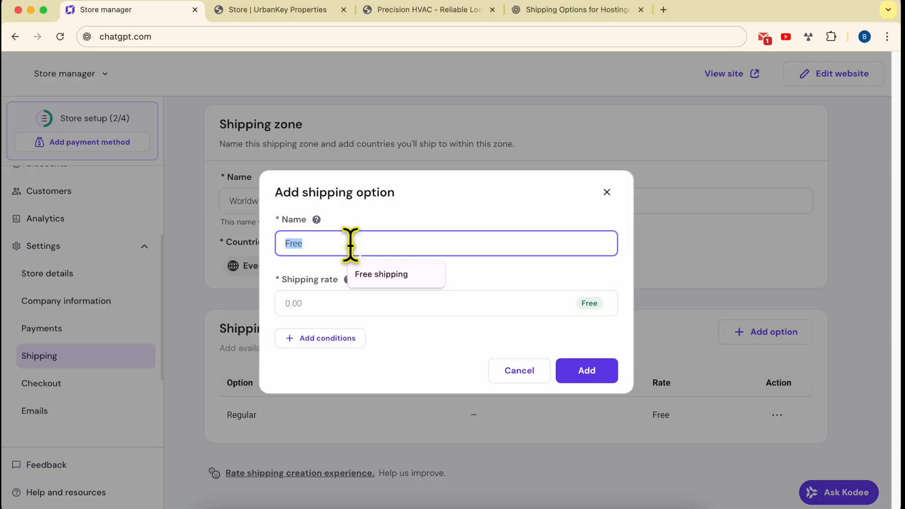
pyautogui.press('super+v')
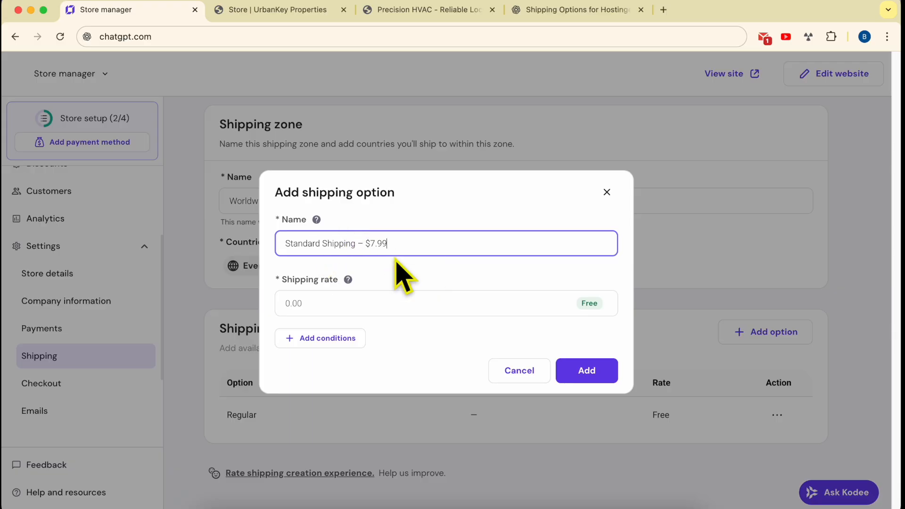
# Step: Set the Standard Shipping option's rate to 7.99, copying the amount from its name
pyautogui.click(353, 305)
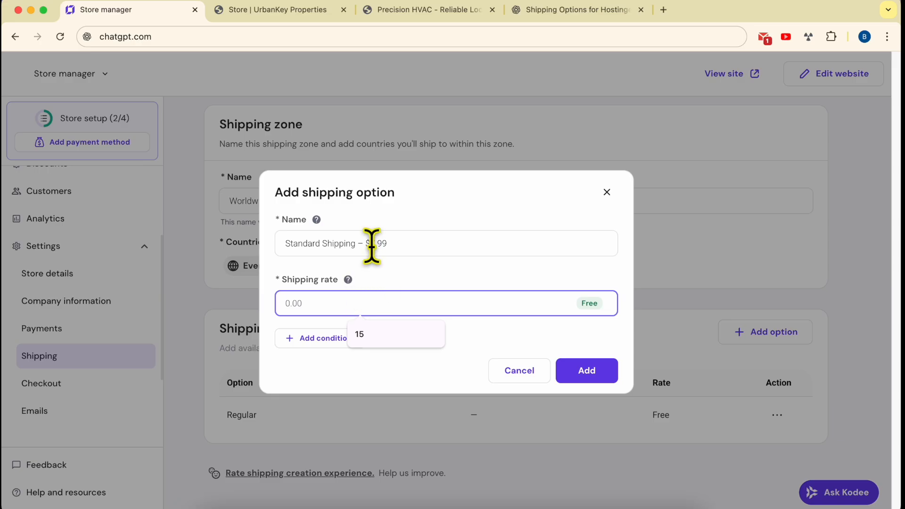
pyautogui.doubleClick(373, 244)
pyautogui.press('super+c')
pyautogui.click(354, 299)
pyautogui.press('super+v')
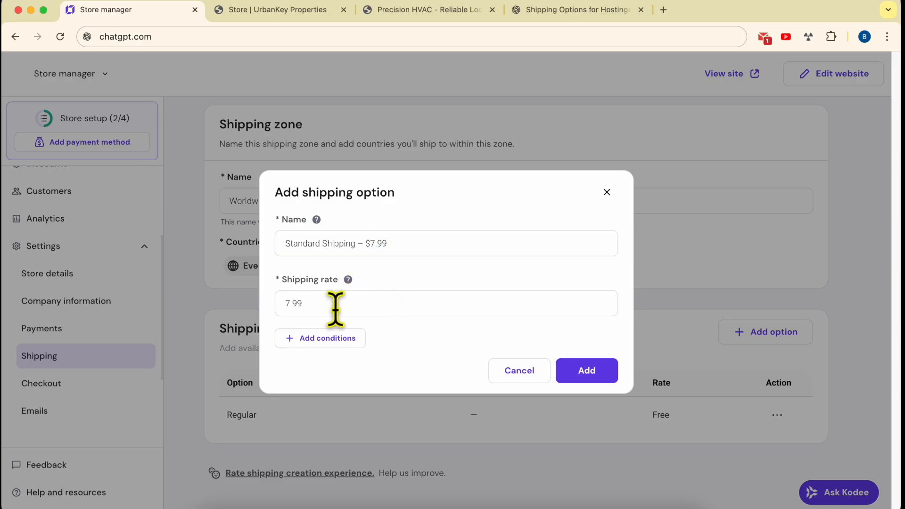
# Step: Add an order price condition with minimum 0 and maximum 49, taking the upper limit from ChatGPT's first tier
pyautogui.click(339, 341)
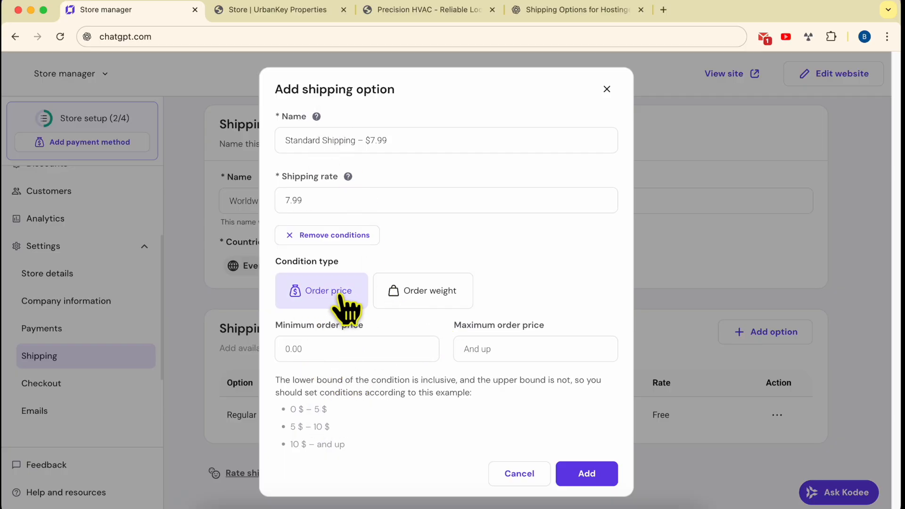
pyautogui.click(312, 349)
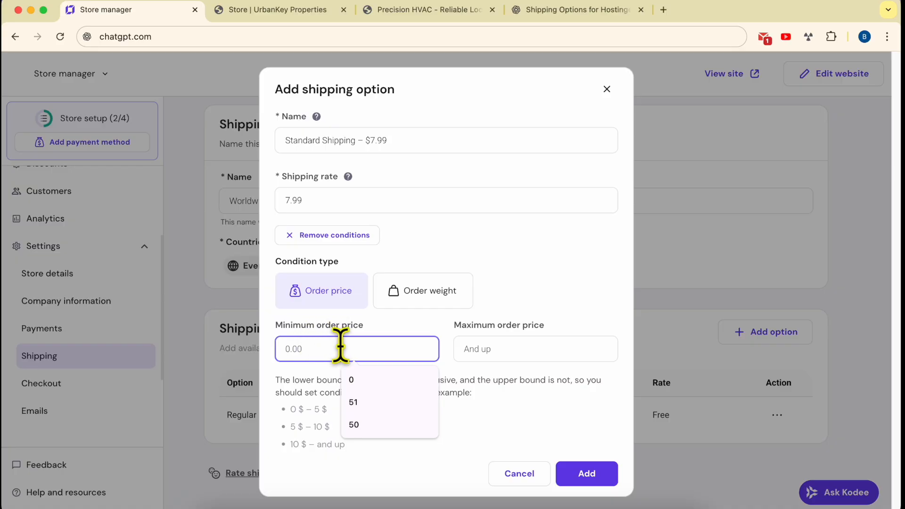
pyautogui.write('0')
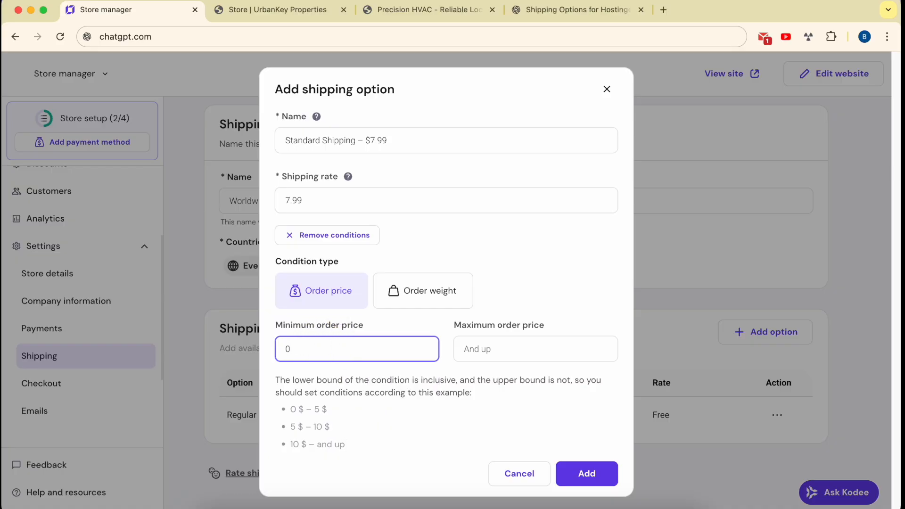
pyautogui.click(532, 14)
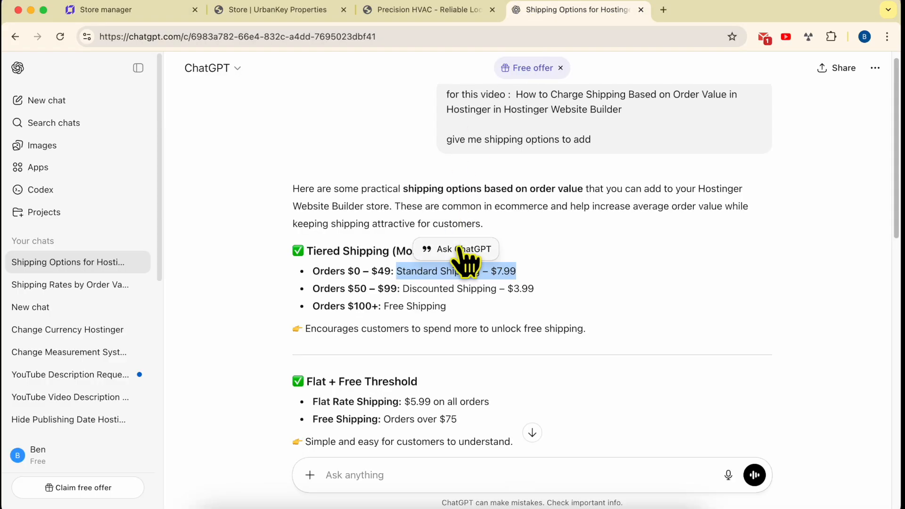
pyautogui.click(383, 270)
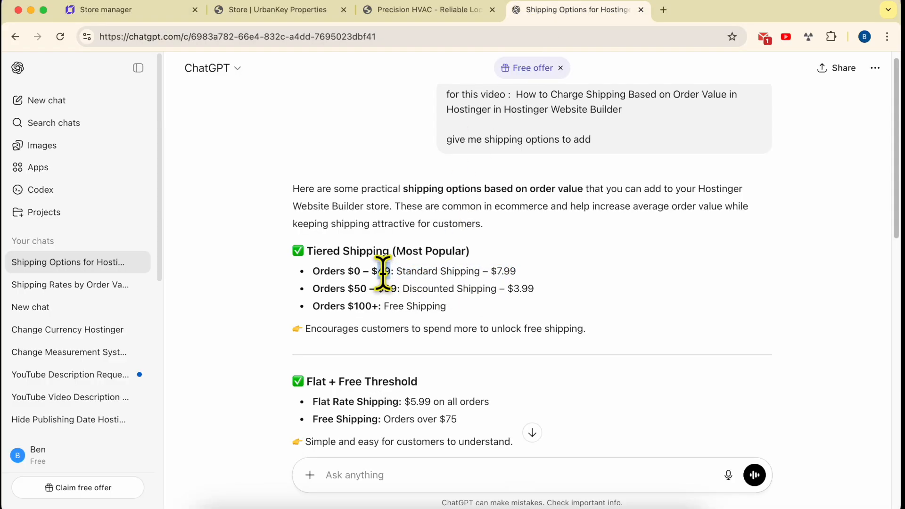
pyautogui.click(180, 10)
pyautogui.click(518, 348)
pyautogui.write('49')
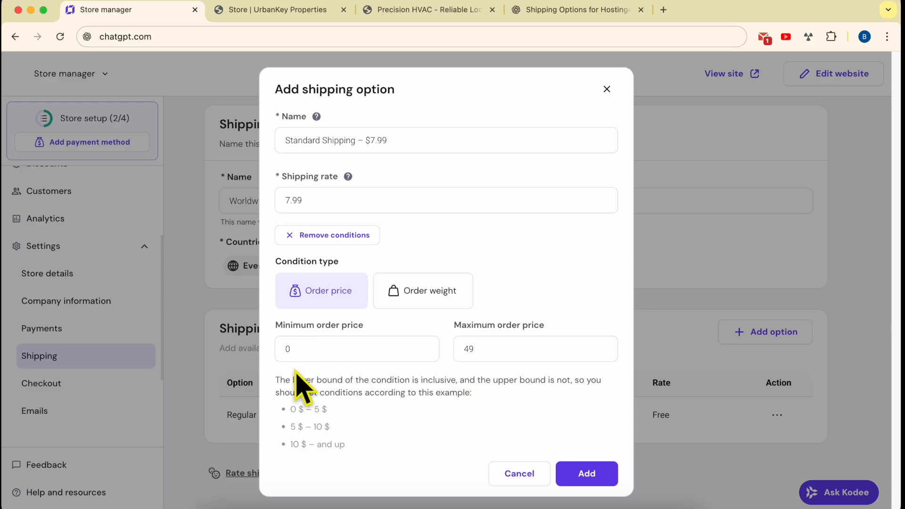
# Step: Read the note on how the lower and upper bounds of a condition apply, including its example price ranges
pyautogui.moveTo(276, 379); pyautogui.dragTo(477, 401)
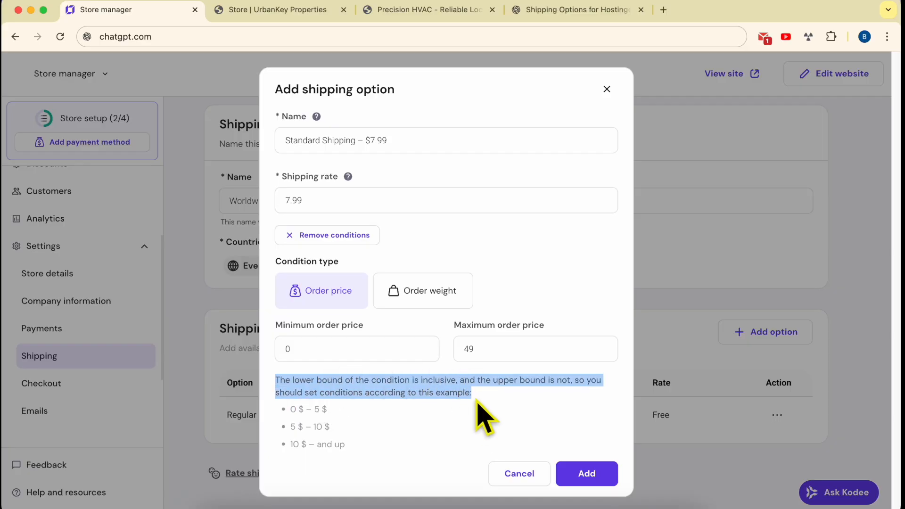
pyautogui.tripleClick(479, 387)
pyautogui.click(478, 387)
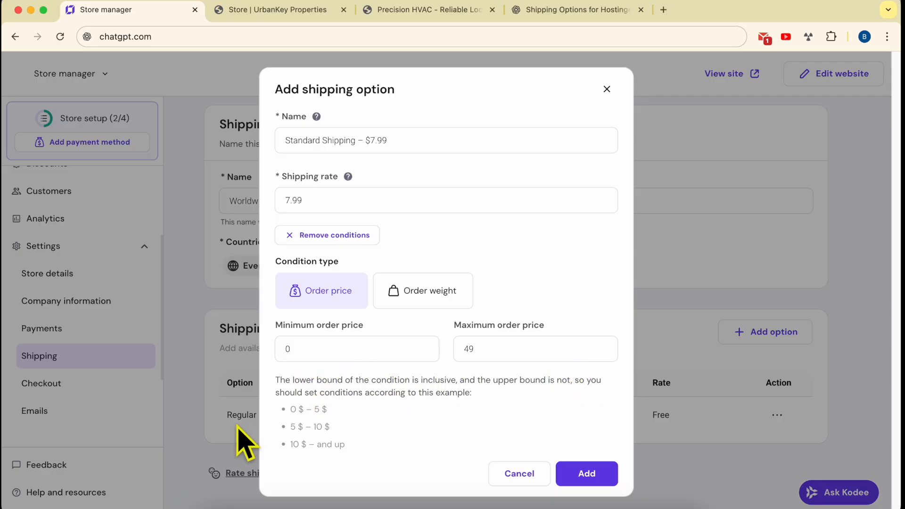
pyautogui.moveTo(300, 409); pyautogui.dragTo(321, 427)
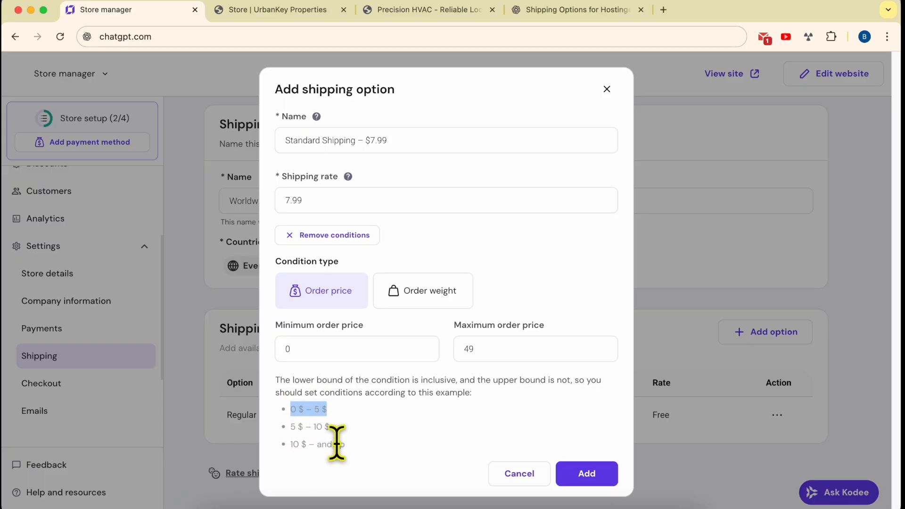
pyautogui.click(344, 421)
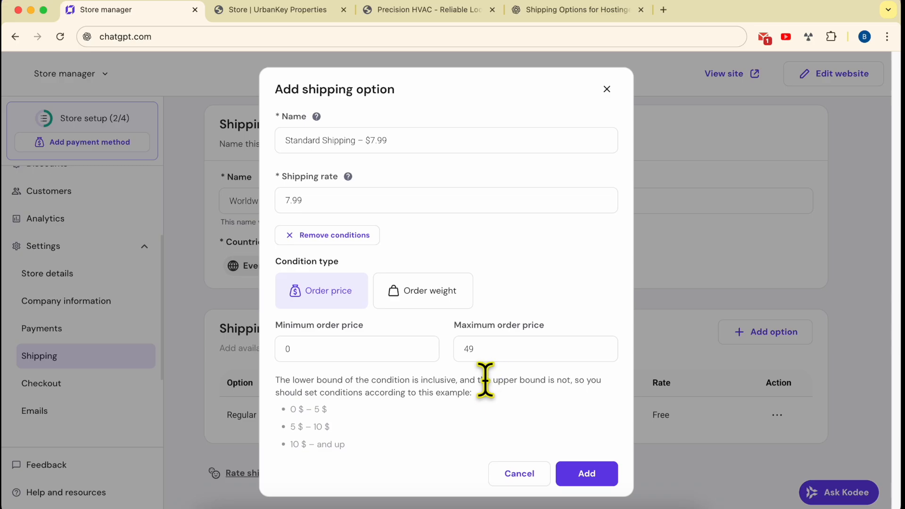
pyautogui.moveTo(478, 378); pyautogui.dragTo(512, 377)
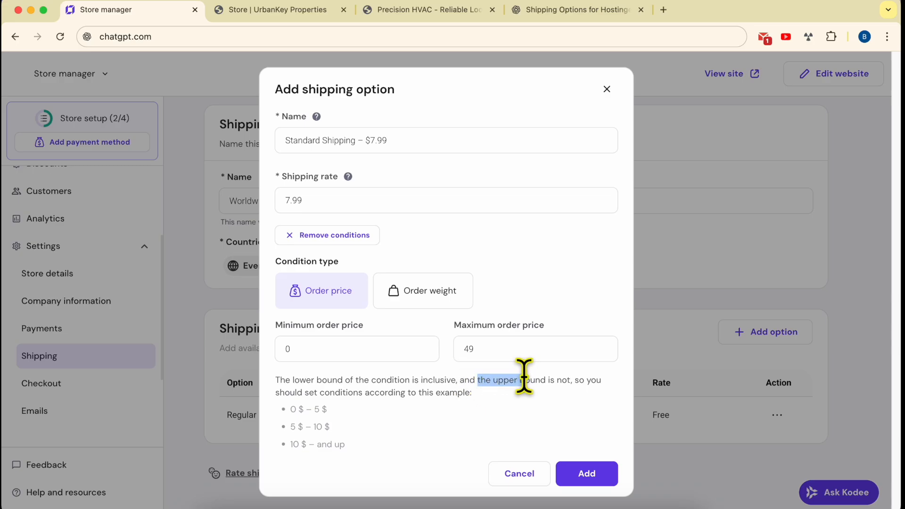
pyautogui.moveTo(277, 379); pyautogui.dragTo(575, 375)
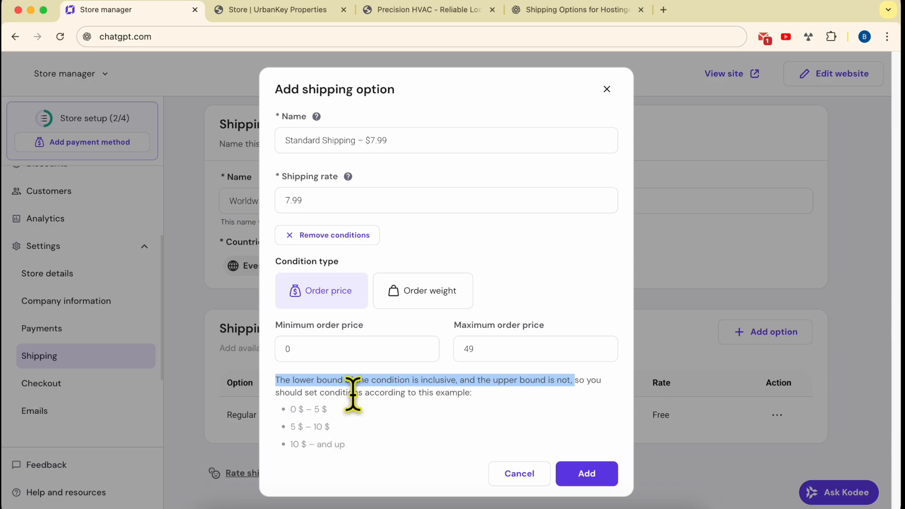
pyautogui.click(289, 427)
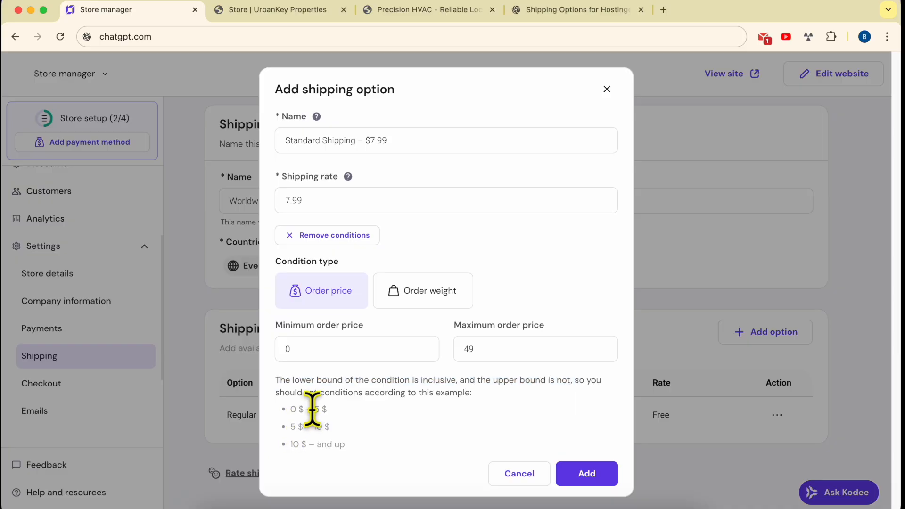
pyautogui.moveTo(312, 410); pyautogui.dragTo(333, 411)
# Step: Set the maximum order price to 50 and add the Standard Shipping option to the Worldwide zone
pyautogui.moveTo(491, 349); pyautogui.dragTo(440, 349)
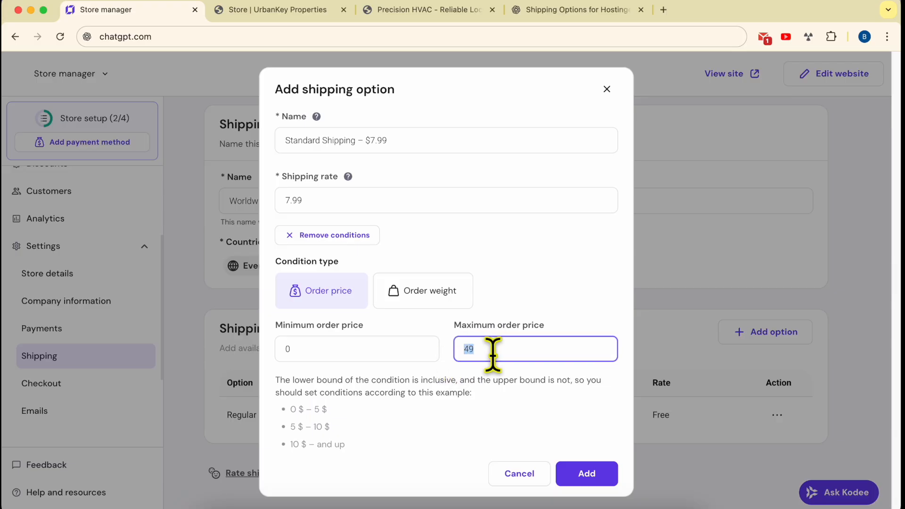
pyautogui.write('50')
pyautogui.moveTo(338, 408); pyautogui.dragTo(282, 410)
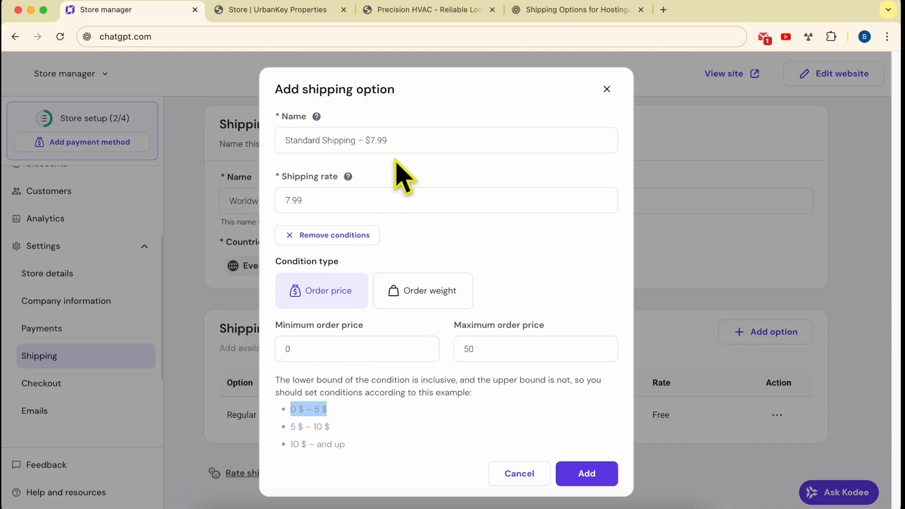
pyautogui.moveTo(410, 141); pyautogui.dragTo(259, 146)
pyautogui.moveTo(408, 135); pyautogui.dragTo(277, 151)
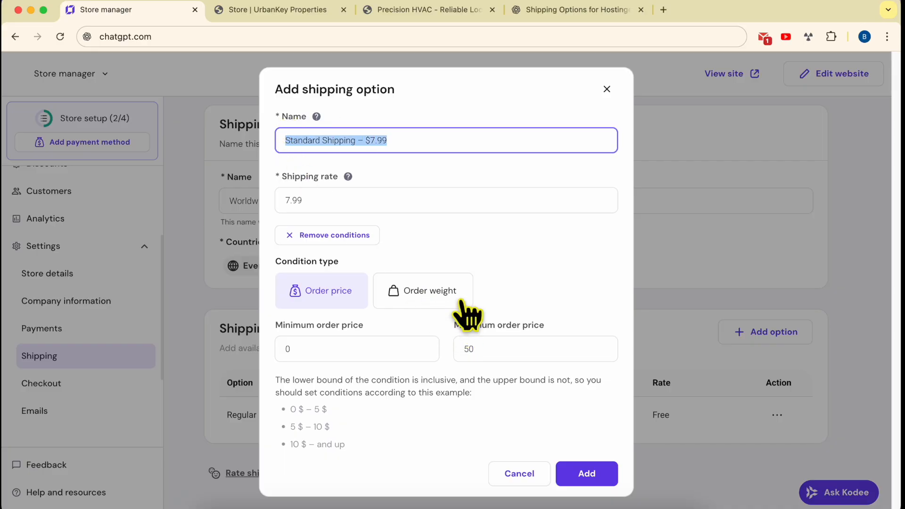
pyautogui.click(598, 478)
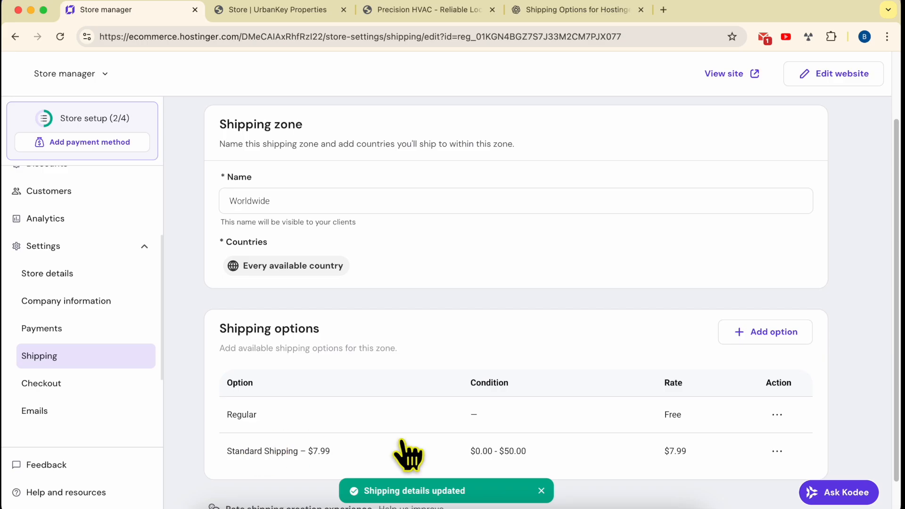
# Step: Delete the free Regular shipping option from the Worldwide zone
pyautogui.scroll(-2, 398, 455)
pyautogui.scroll(5, 309, 215)
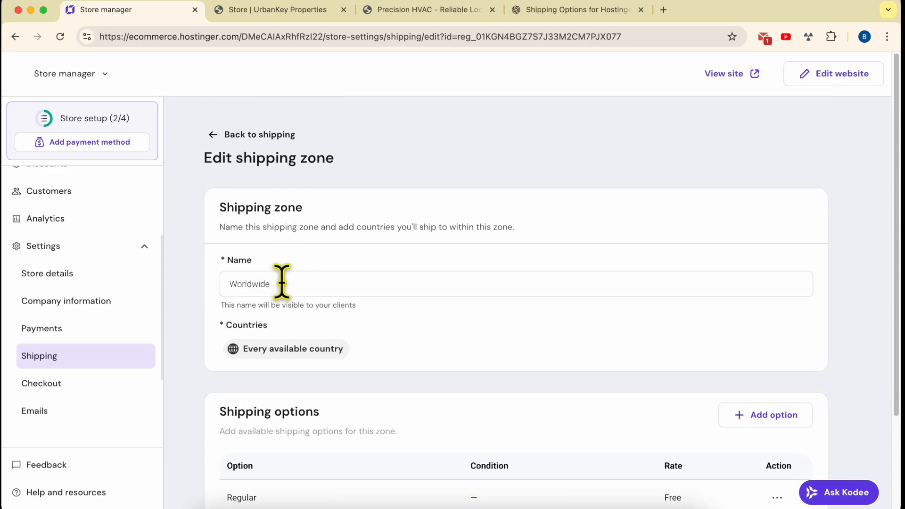
pyautogui.scroll(-5, 311, 297)
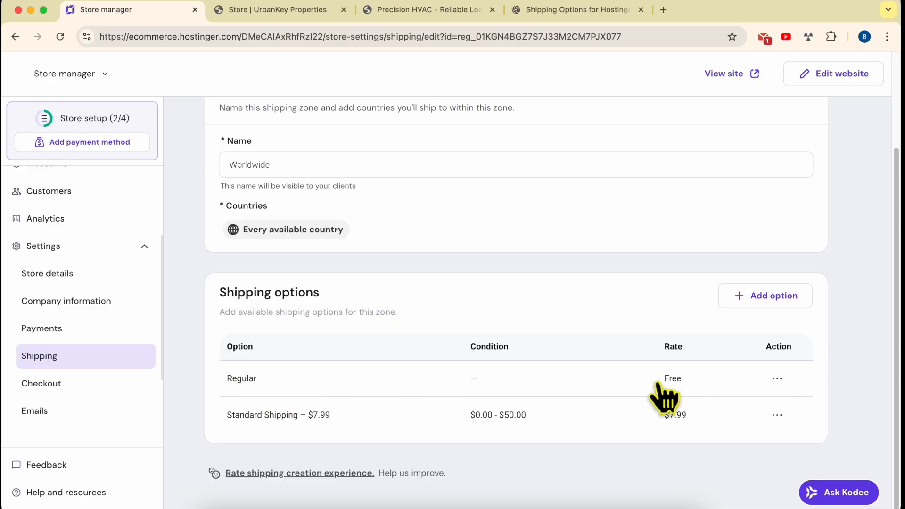
pyautogui.click(777, 380)
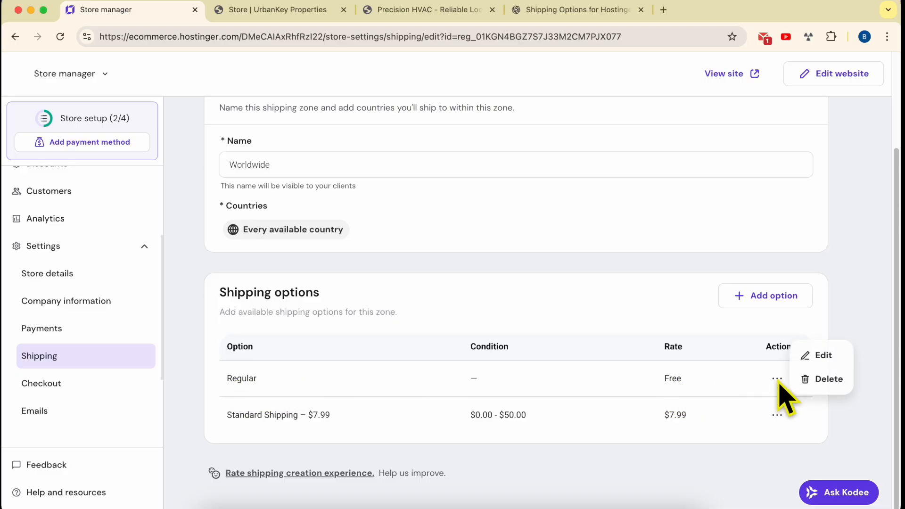
pyautogui.click(819, 383)
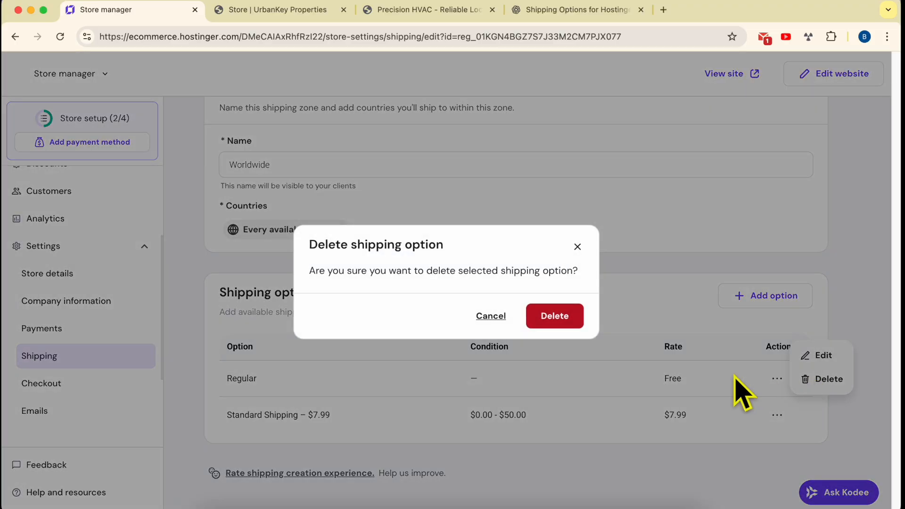
pyautogui.click(572, 324)
pyautogui.click(564, 457)
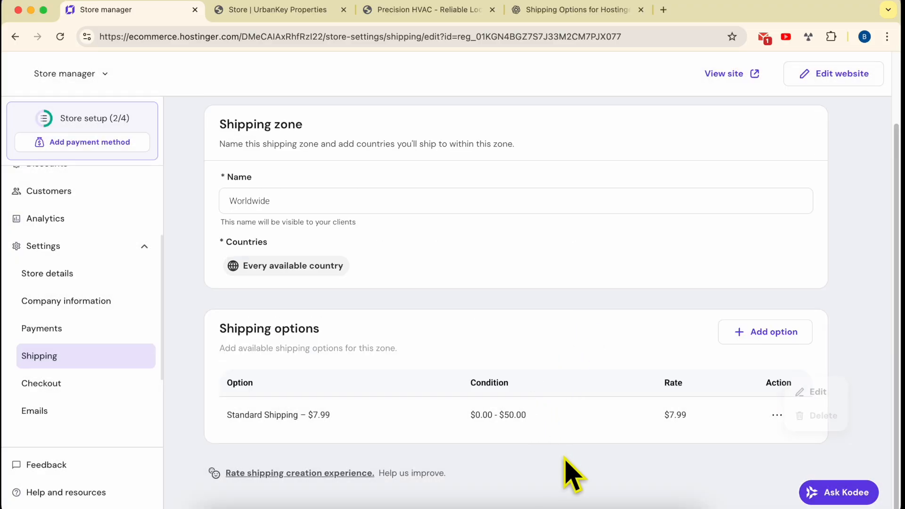
# Step: Start another shipping option and name it "Discounted Shipping – $3.99", copied from ChatGPT's second tier
pyautogui.click(772, 341)
pyautogui.click(577, 10)
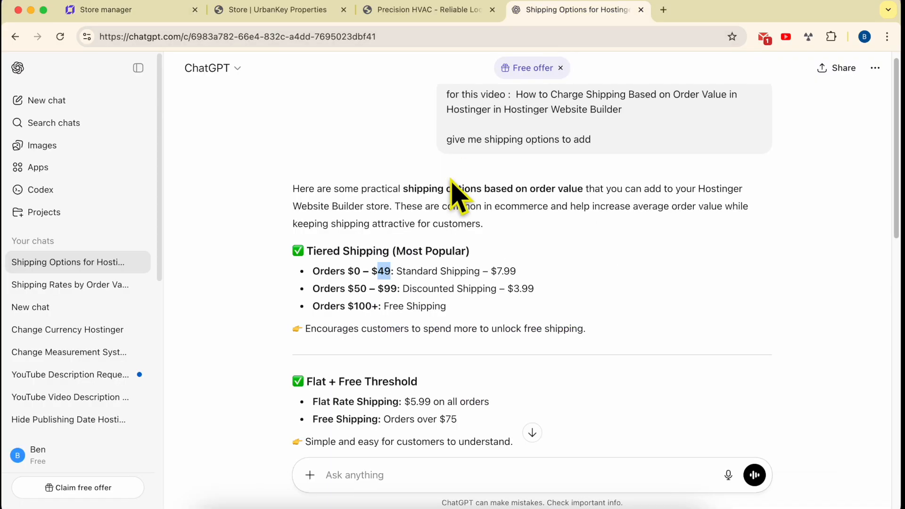
pyautogui.tripleClick(417, 290)
pyautogui.moveTo(548, 291); pyautogui.dragTo(403, 290)
pyautogui.press('super+c')
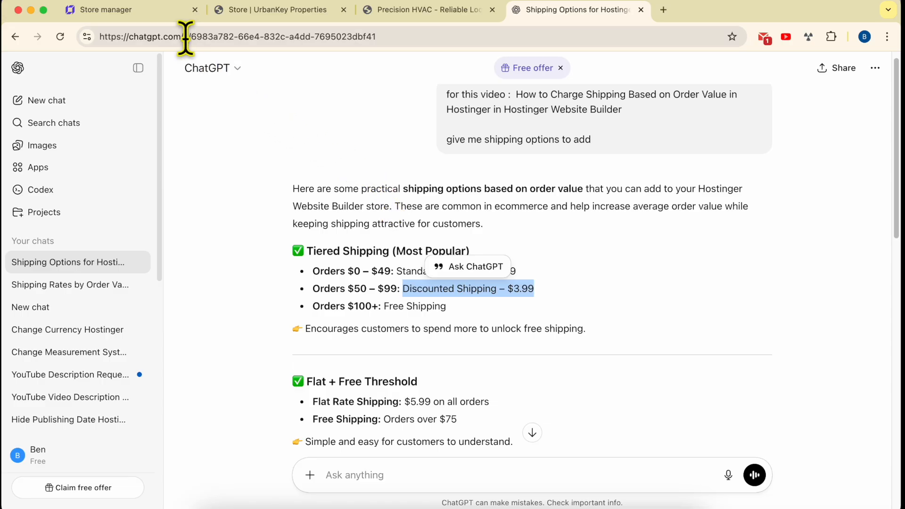
pyautogui.click(151, 12)
pyautogui.click(382, 242)
pyautogui.press('super+v')
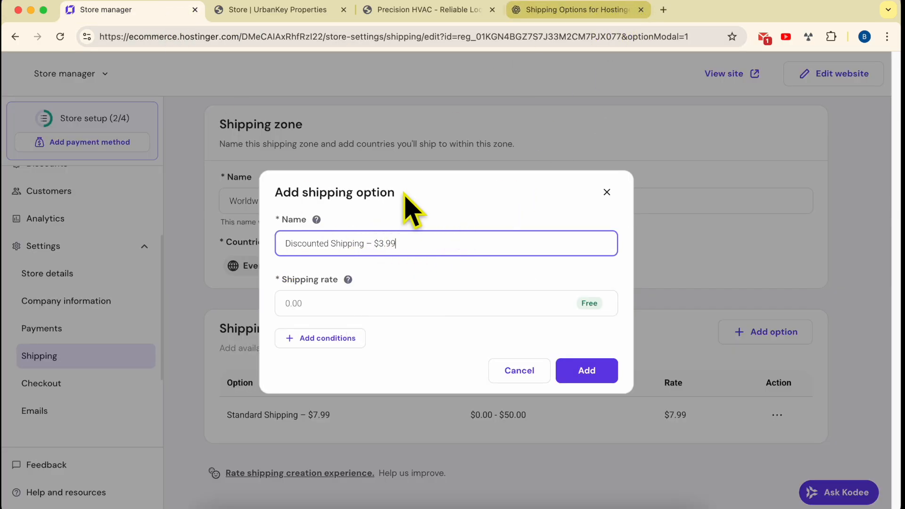
# Step: Set the Discounted Shipping option's rate to 3.99, copying the amount from its name
pyautogui.moveTo(379, 243); pyautogui.dragTo(401, 244)
pyautogui.press('super+c')
pyautogui.click(318, 302)
pyautogui.press('super+v')
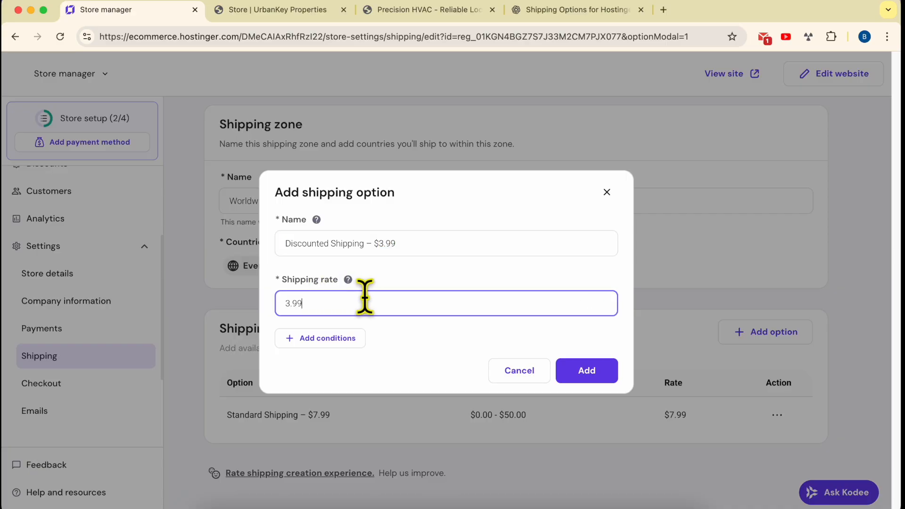
# Step: Add an order price condition to the Discounted Shipping option with a minimum of 50, copied from ChatGPT's second tier
pyautogui.click(328, 339)
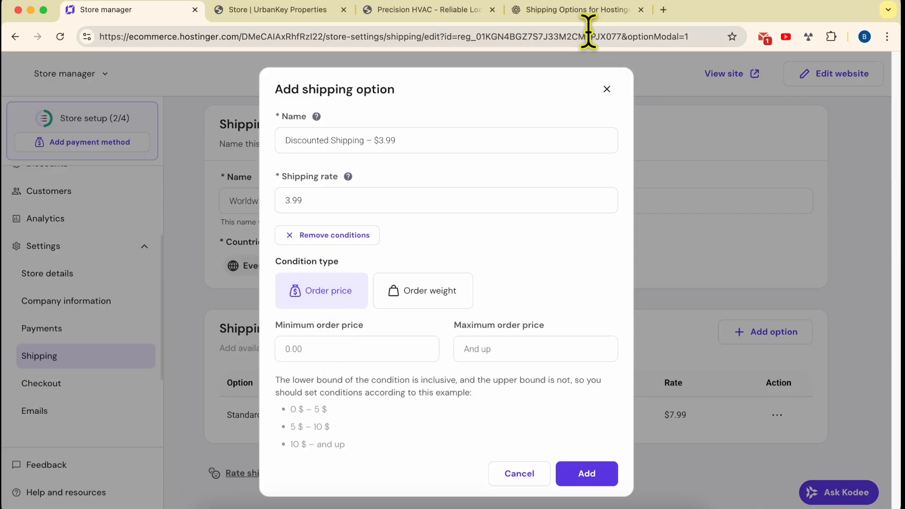
pyautogui.click(585, 11)
pyautogui.click(360, 288)
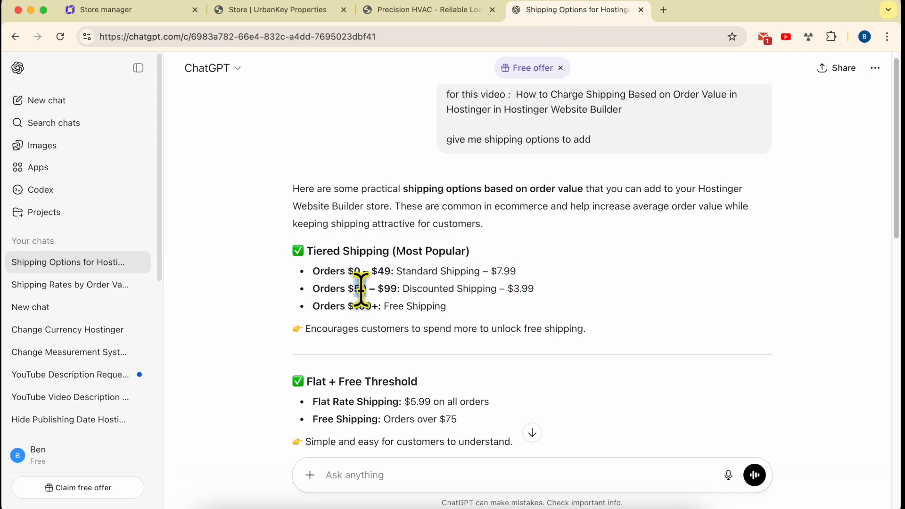
pyautogui.doubleClick(359, 289)
pyautogui.hotkey('ctrl', 'c')
pyautogui.click(163, 14)
pyautogui.click(307, 347)
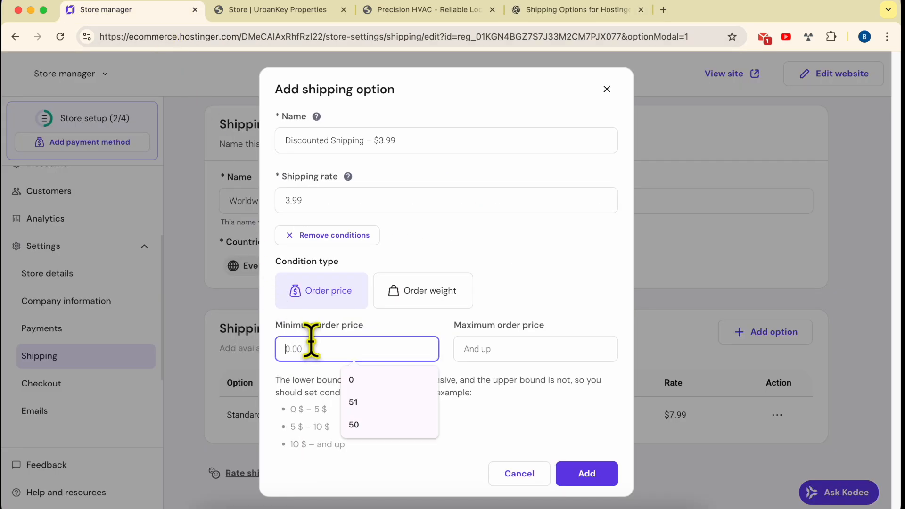
pyautogui.hotkey('ctrl', 'v')
# Step: Set the Discounted Shipping option's maximum order price to 99, copying the upper limit from ChatGPT's second tier
pyautogui.click(550, 18)
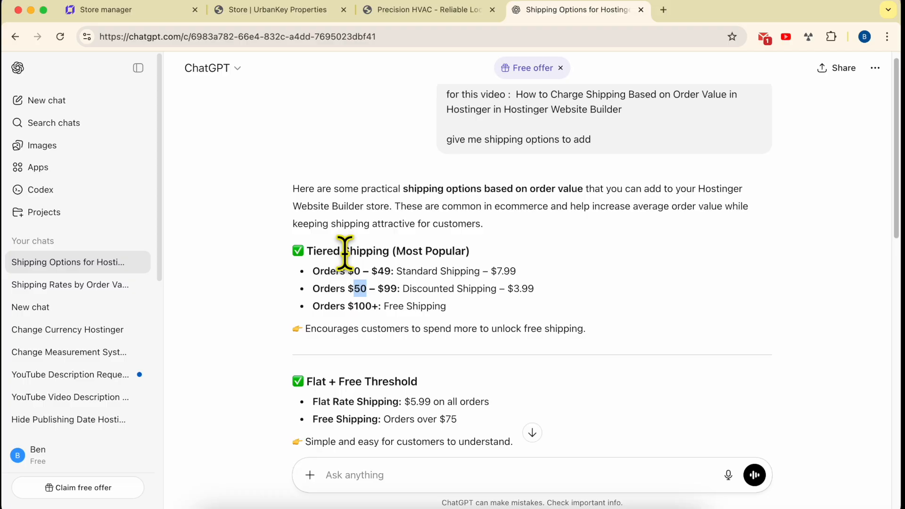
pyautogui.doubleClick(390, 289)
pyautogui.hotkey('ctrl', 'c')
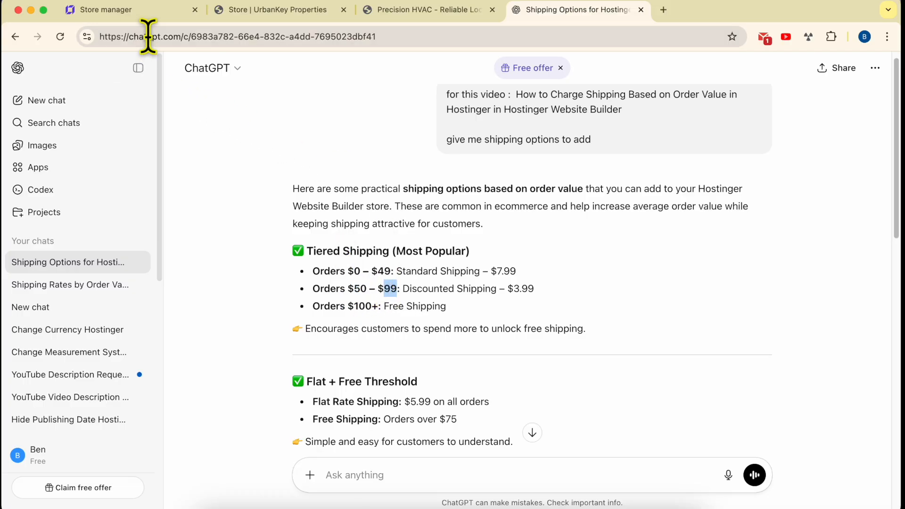
pyautogui.click(155, 14)
pyautogui.click(486, 348)
pyautogui.hotkey('ctrl', 'v')
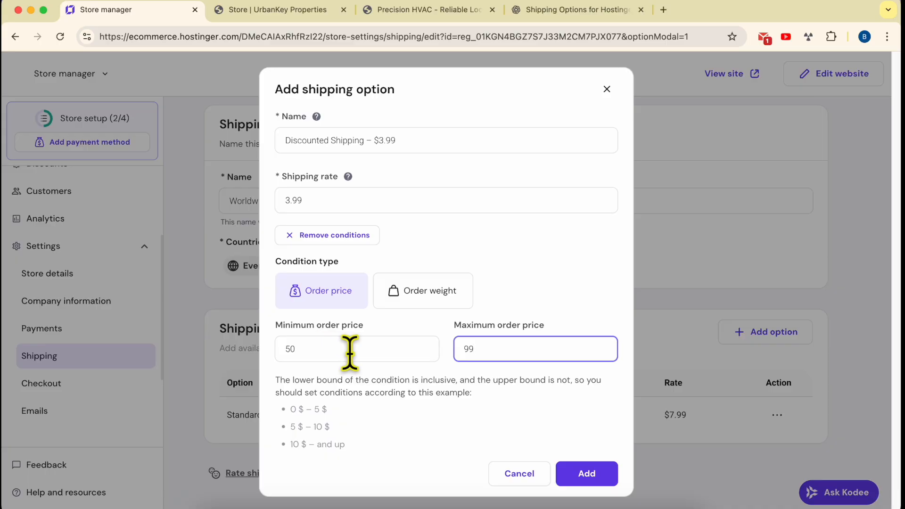
# Step: Review the Discounted Shipping option's name and minimum order price, and add the option to the Worldwide zone
pyautogui.moveTo(389, 140); pyautogui.dragTo(252, 148)
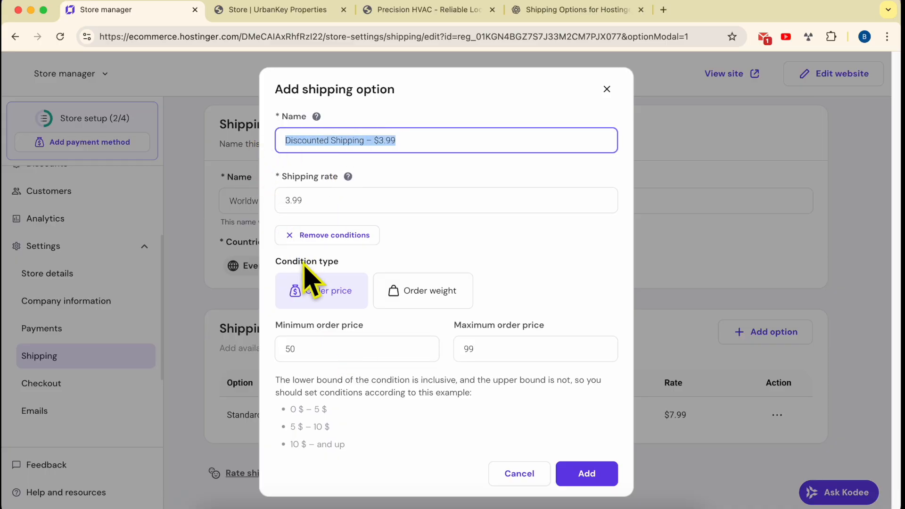
pyautogui.click(307, 349)
pyautogui.moveTo(312, 349); pyautogui.dragTo(277, 350)
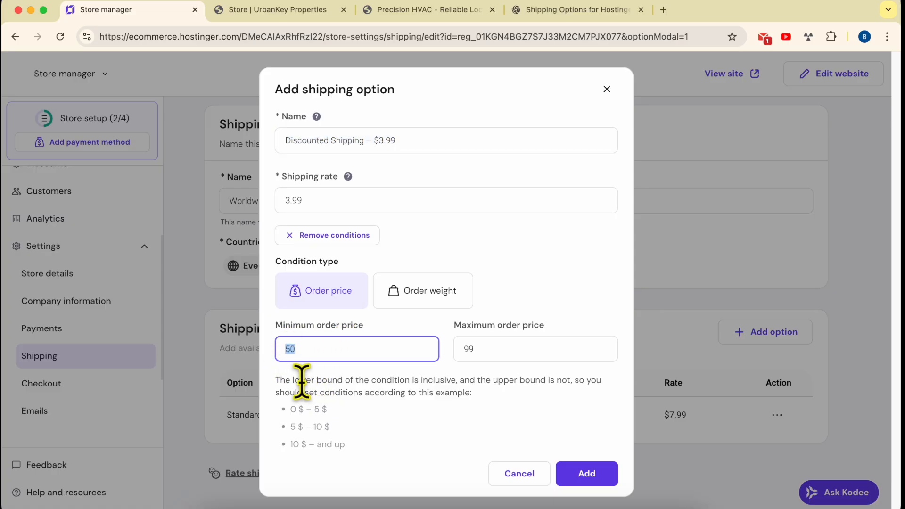
pyautogui.moveTo(293, 381); pyautogui.dragTo(345, 378)
pyautogui.moveTo(385, 329); pyautogui.dragTo(281, 327)
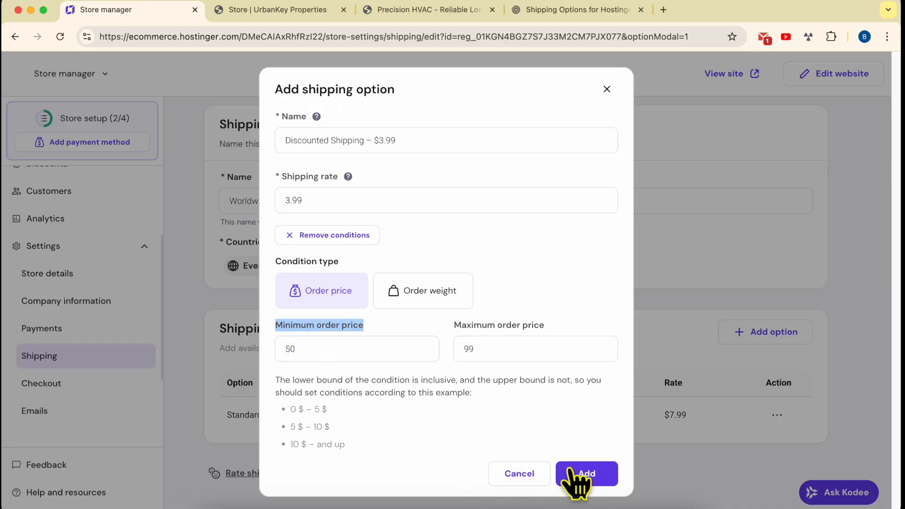
pyautogui.click(593, 482)
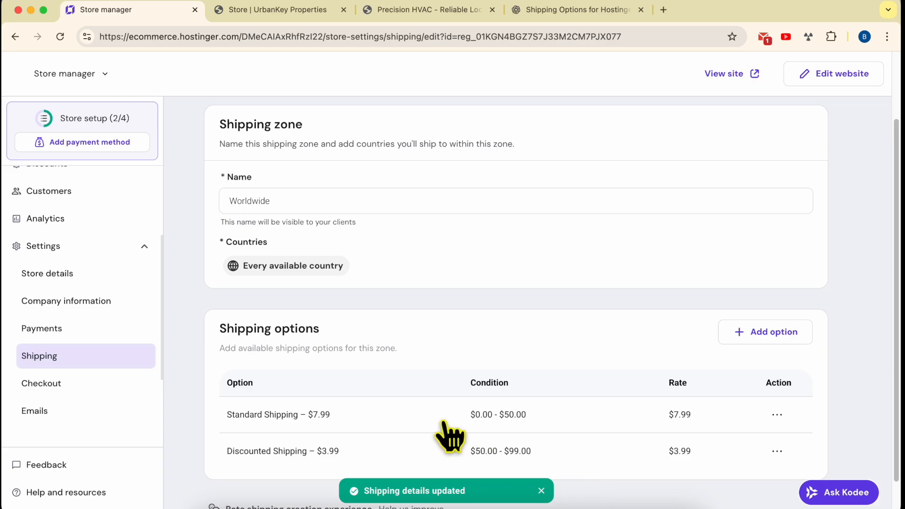
# Step: Start another shipping option for the Worldwide zone and name it "Free Shipping", copied from ChatGPT's third tier
pyautogui.click(573, 13)
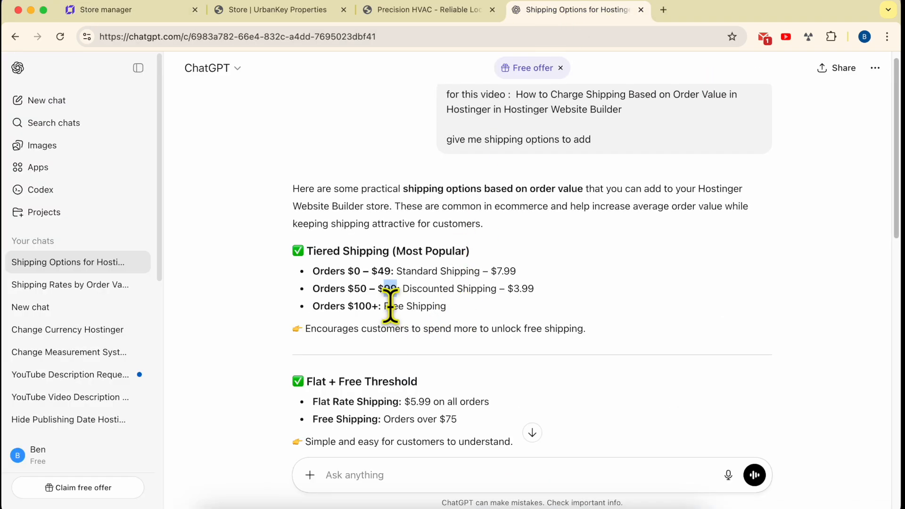
pyautogui.moveTo(384, 306); pyautogui.dragTo(485, 323)
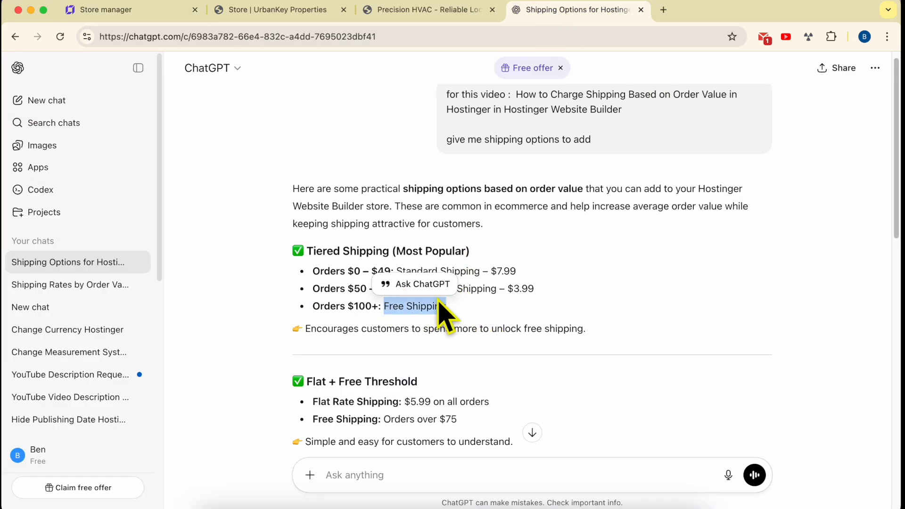
pyautogui.click(173, 14)
pyautogui.scroll(-2, 377, 377)
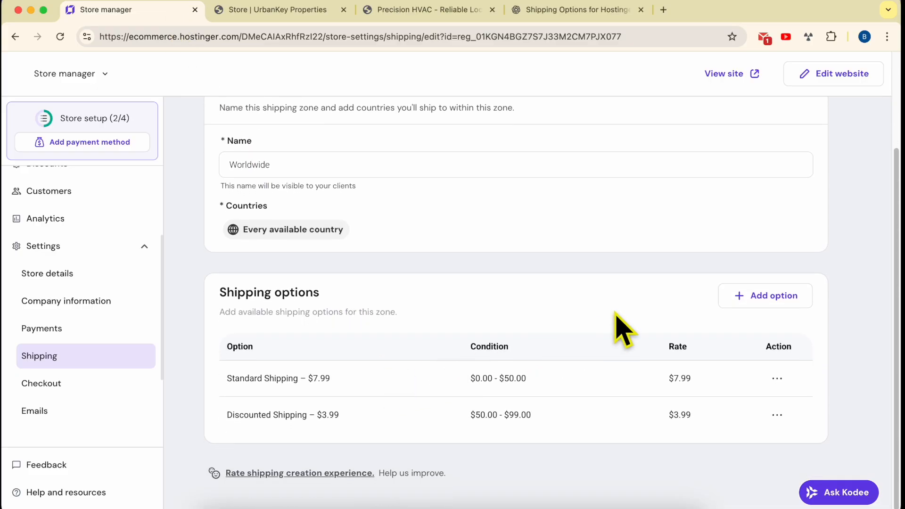
pyautogui.click(764, 298)
pyautogui.click(337, 242)
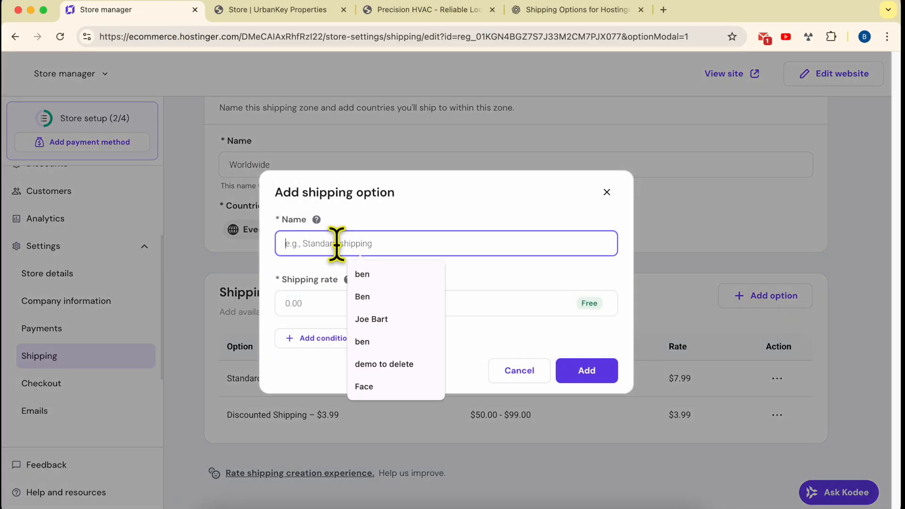
pyautogui.press('super+v')
# Step: Leave the Free Shipping rate free, set its minimum order price to 100, and add the option to the zone
pyautogui.click(322, 307)
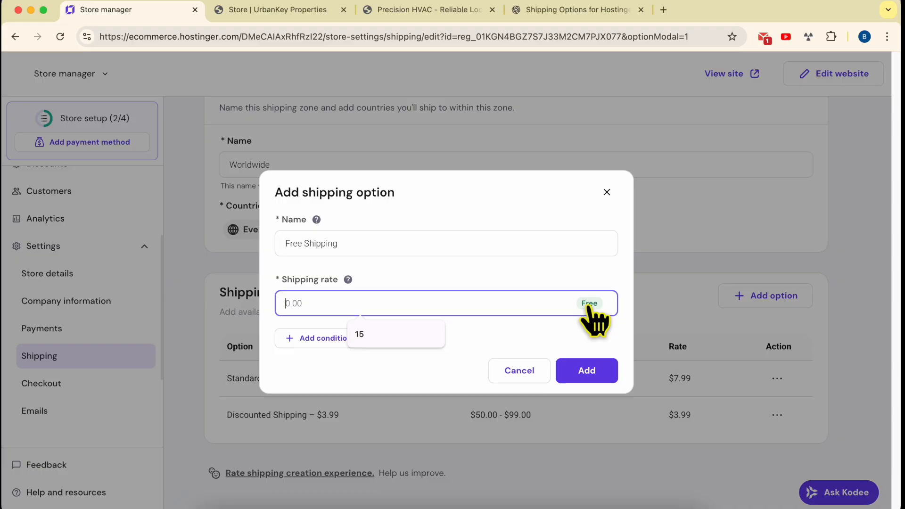
pyautogui.click(322, 338)
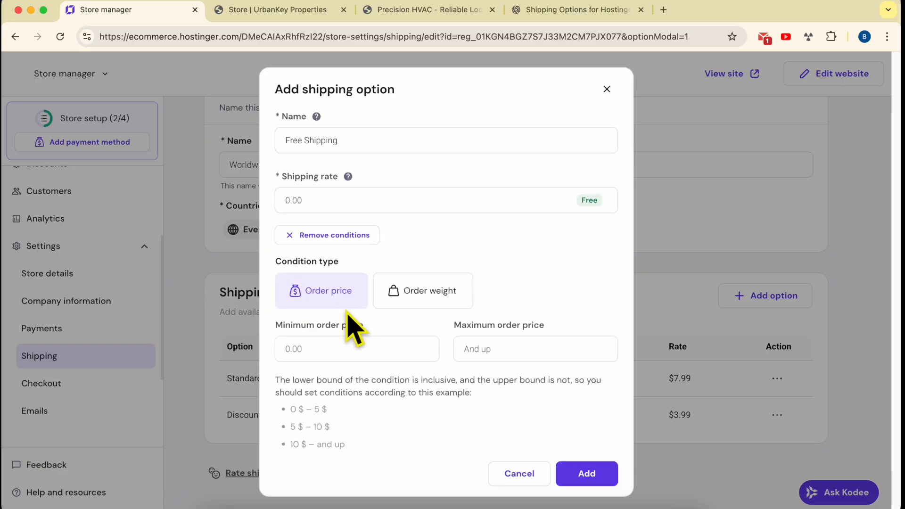
pyautogui.click(327, 349)
pyautogui.write('100')
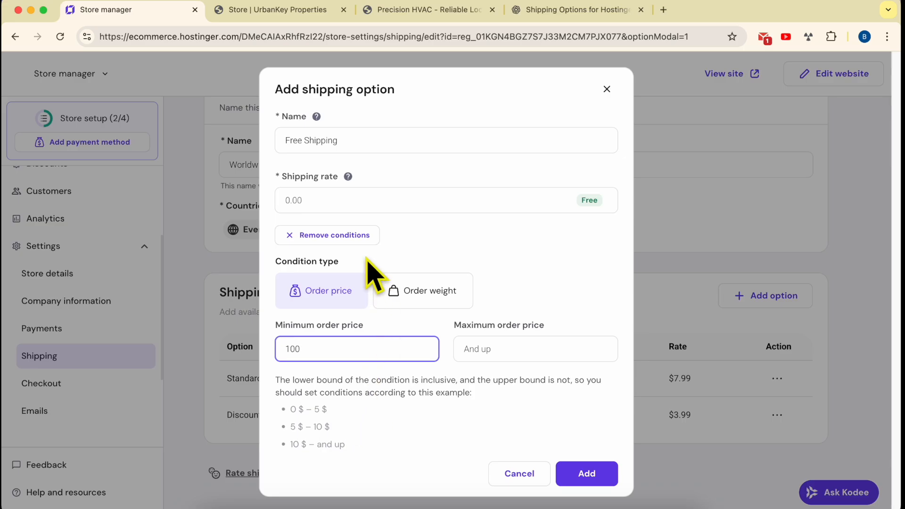
pyautogui.click(592, 471)
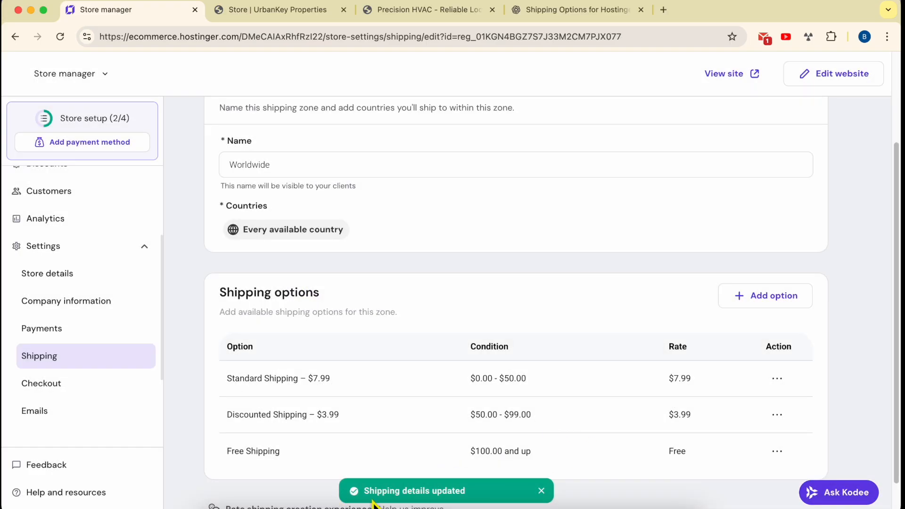
# Step: Open the live site's store, add one Classic Cap to the shopping bag, and proceed to checkout
pyautogui.scroll(3, 674, 295)
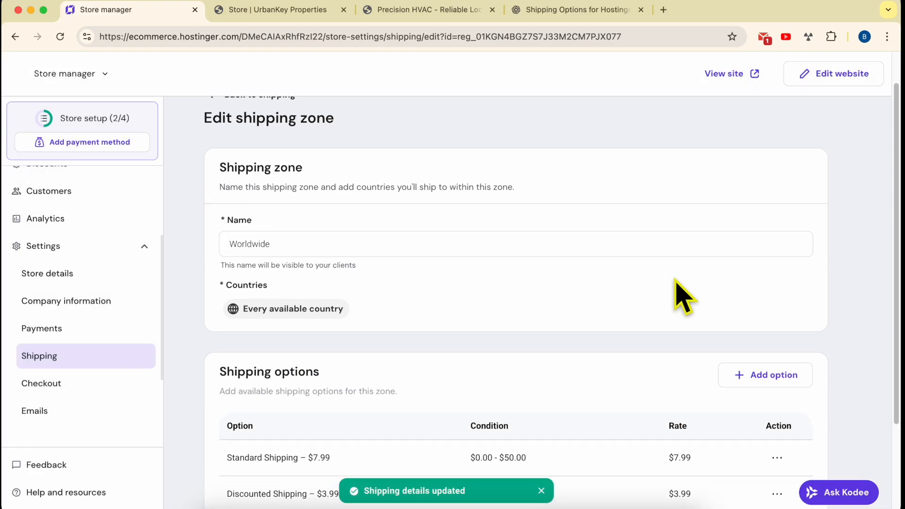
pyautogui.click(736, 75)
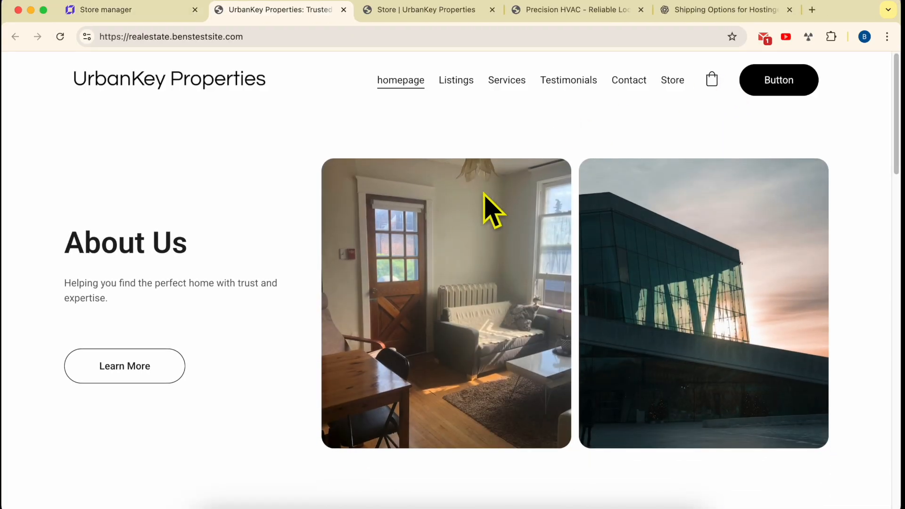
pyautogui.click(672, 81)
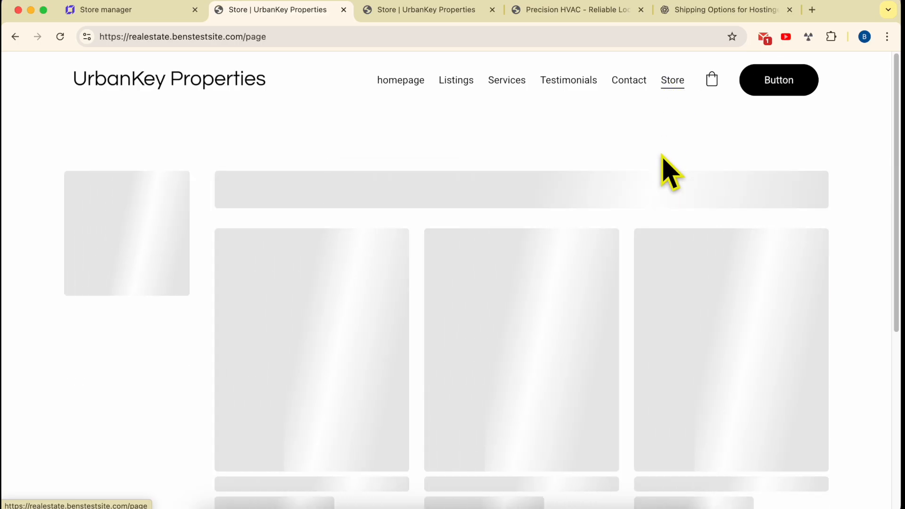
pyautogui.scroll(-3, 545, 178)
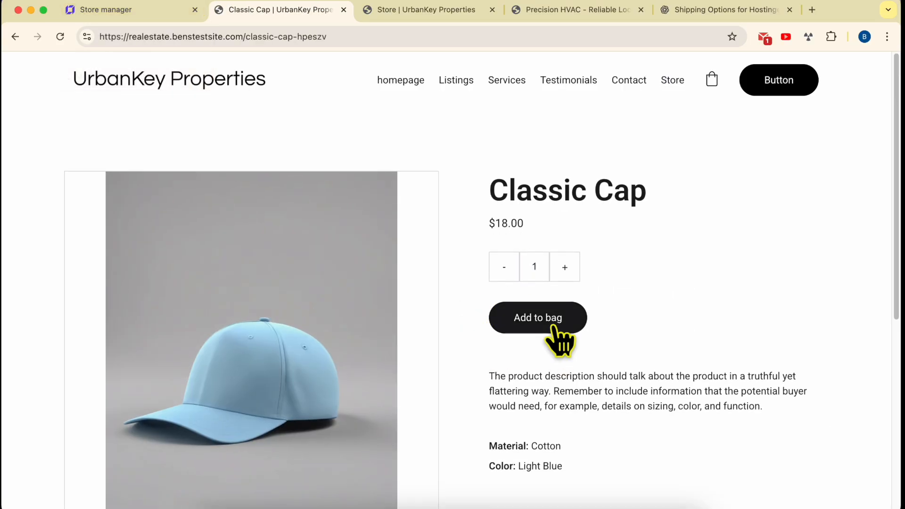
pyautogui.click(580, 322)
pyautogui.click(802, 478)
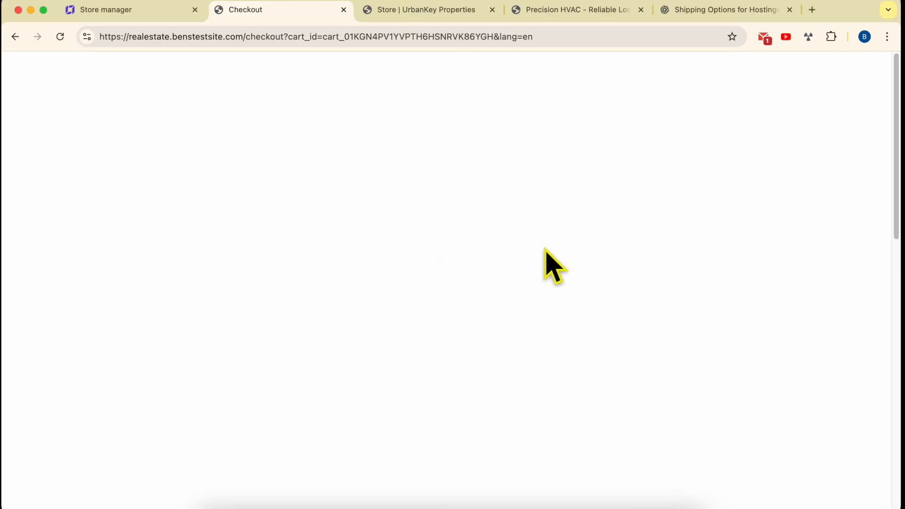
# Step: Set the checkout delivery location to Alabama, United States, and check the shipping charge for one Classic Cap
pyautogui.scroll(-2, 291, 245)
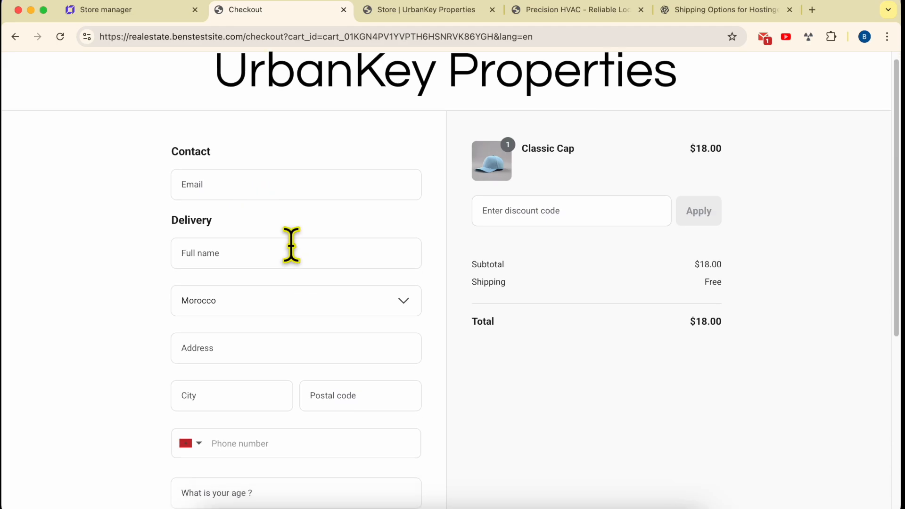
pyautogui.click(305, 238)
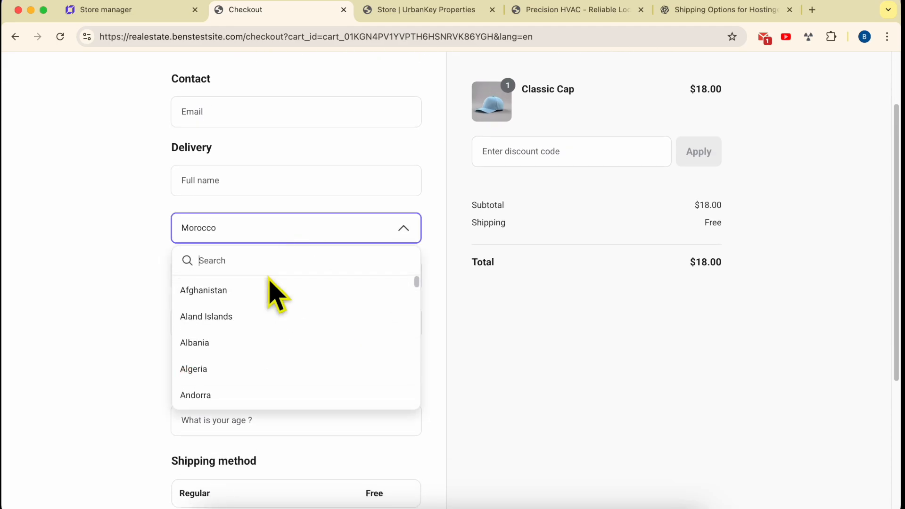
pyautogui.write('united')
pyautogui.click(249, 341)
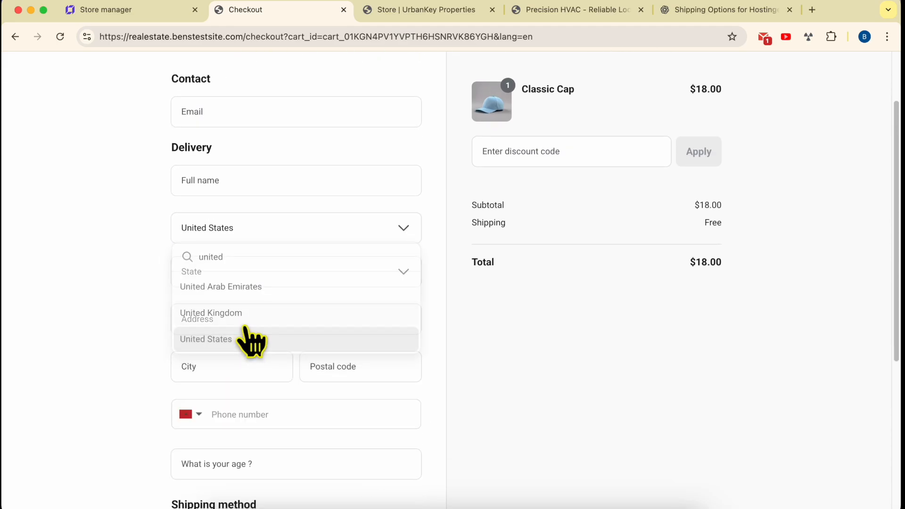
pyautogui.click(263, 288)
pyautogui.click(247, 333)
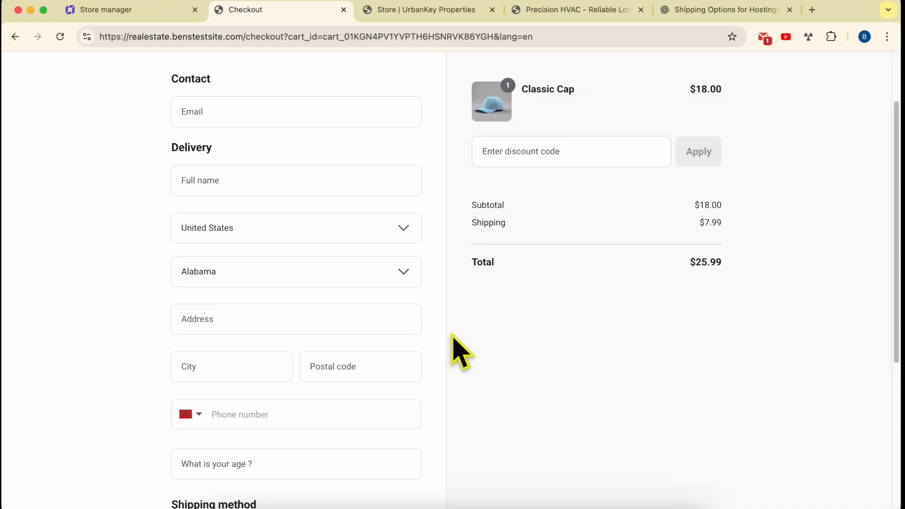
pyautogui.scroll(-1, 453, 334)
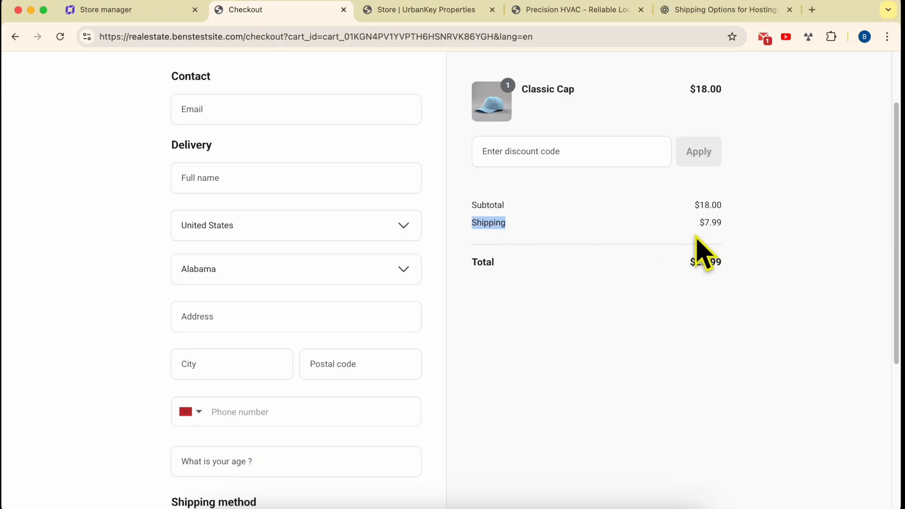
pyautogui.moveTo(720, 224); pyautogui.dragTo(698, 225)
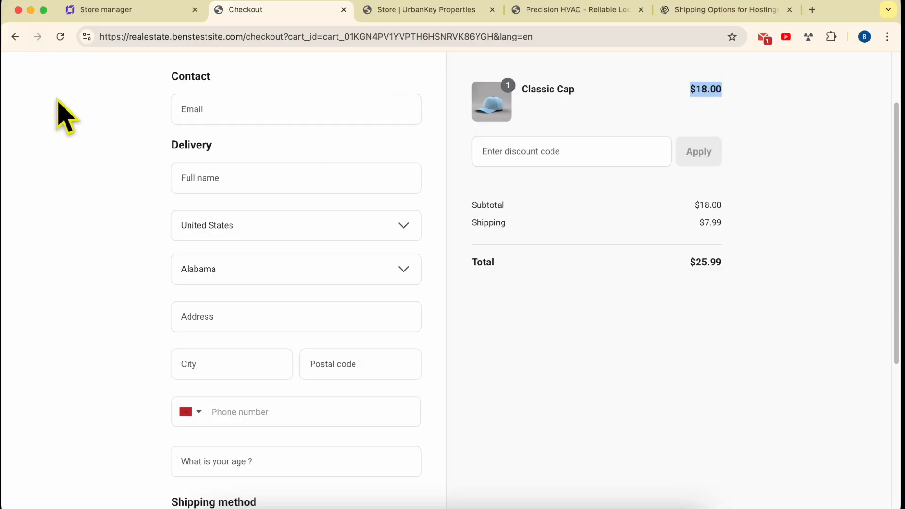
# Step: Return to the Classic Cap page, raise the bag quantity to 3, and check the shipping charge at checkout
pyautogui.scroll(3, 61, 111)
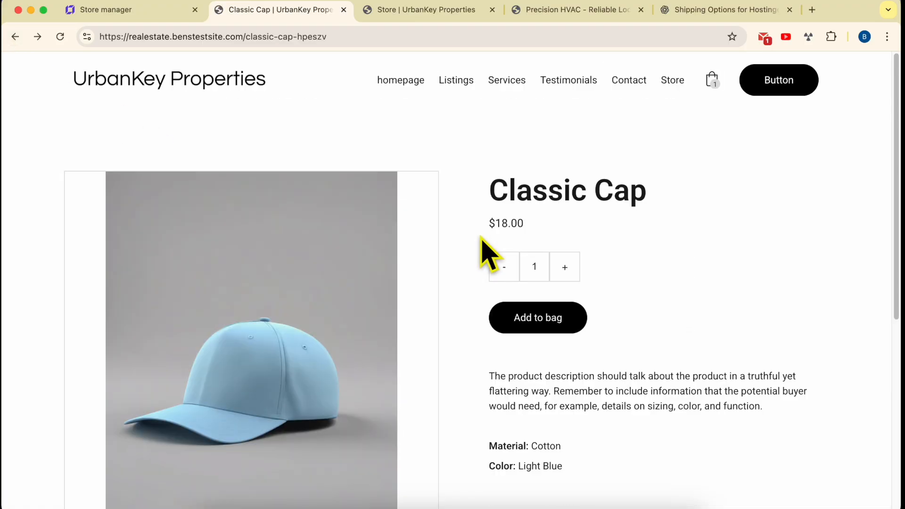
pyautogui.click(571, 322)
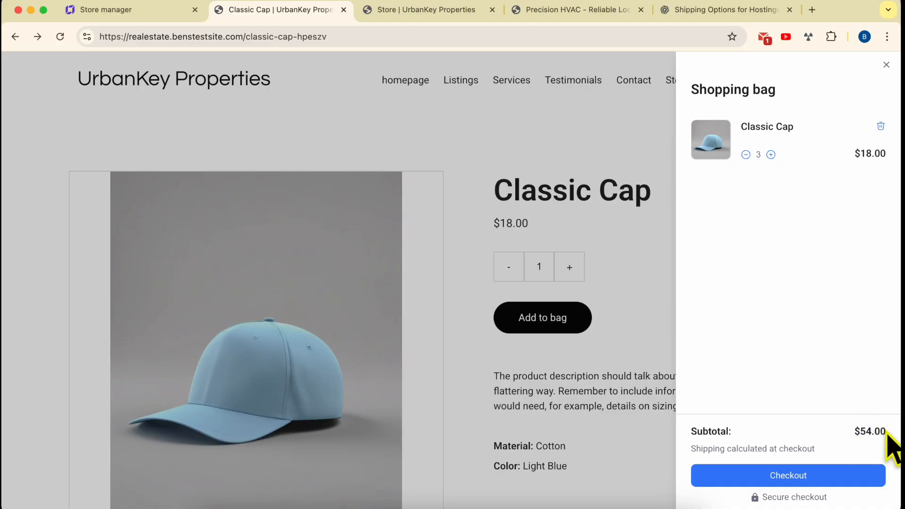
pyautogui.click(820, 476)
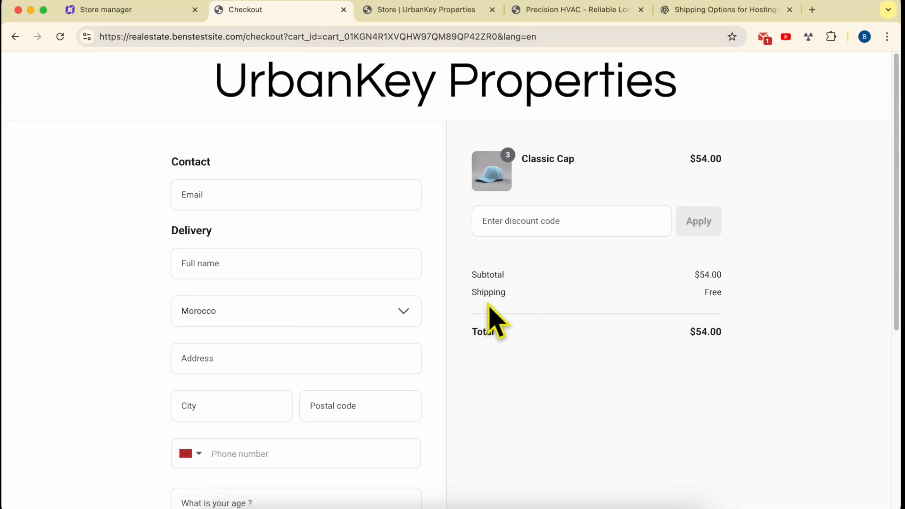
pyautogui.moveTo(503, 293); pyautogui.dragTo(512, 297)
pyautogui.moveTo(716, 293); pyautogui.dragTo(722, 294)
# Step: In the store manager's shipping settings, delete the Regular shipping zone that covers Morocco
pyautogui.click(156, 12)
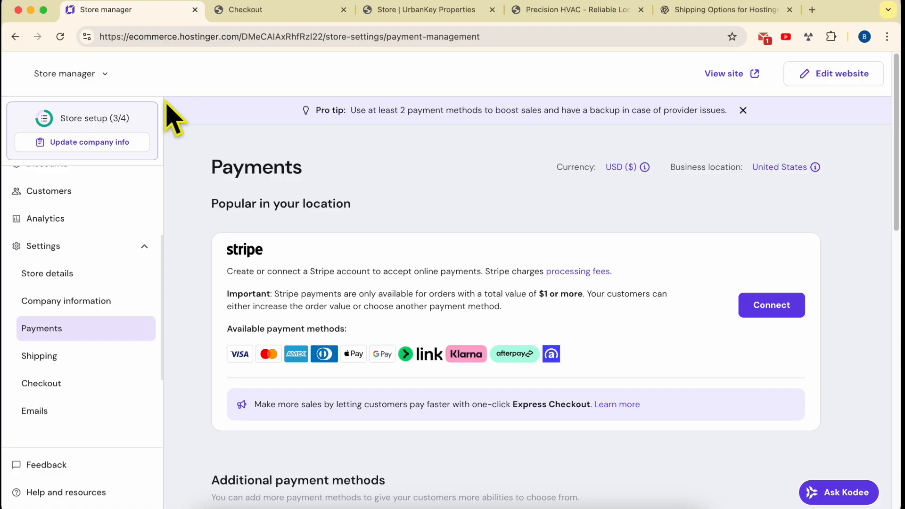
pyautogui.click(76, 361)
pyautogui.scroll(-3, 232, 382)
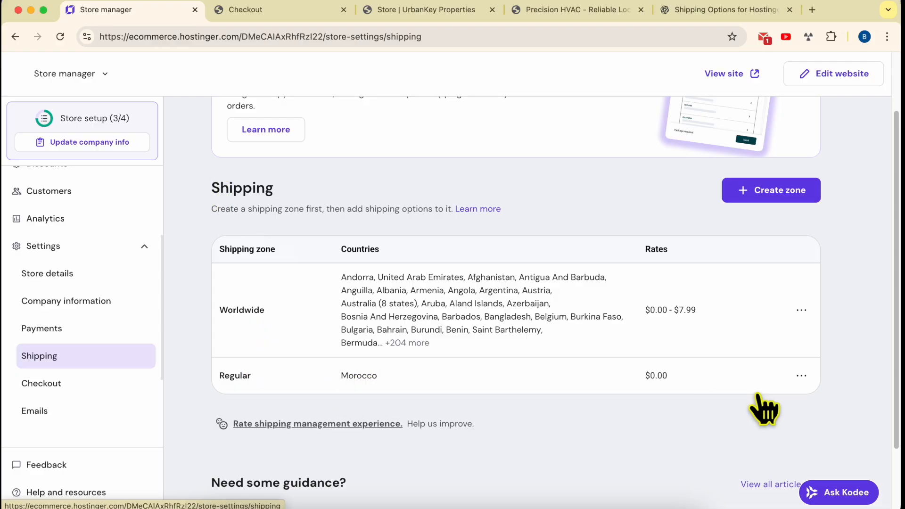
pyautogui.click(801, 376)
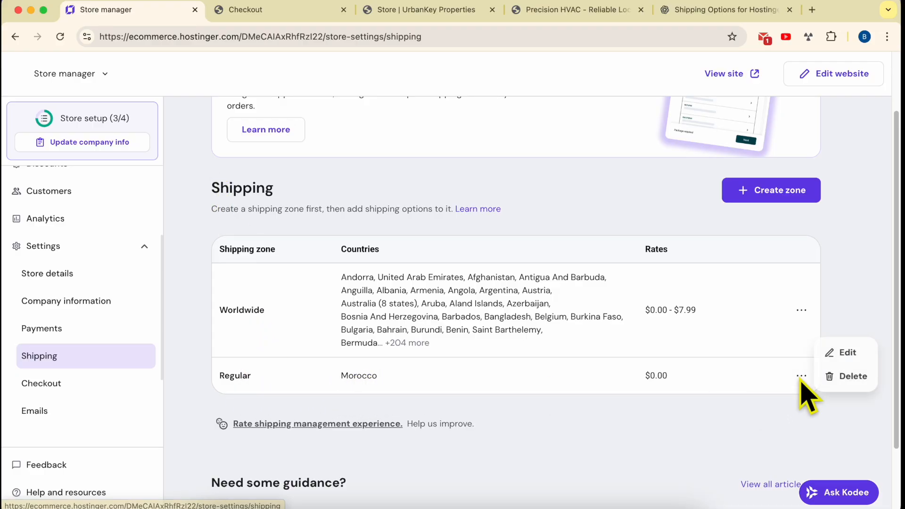
pyautogui.click(831, 380)
pyautogui.click(568, 316)
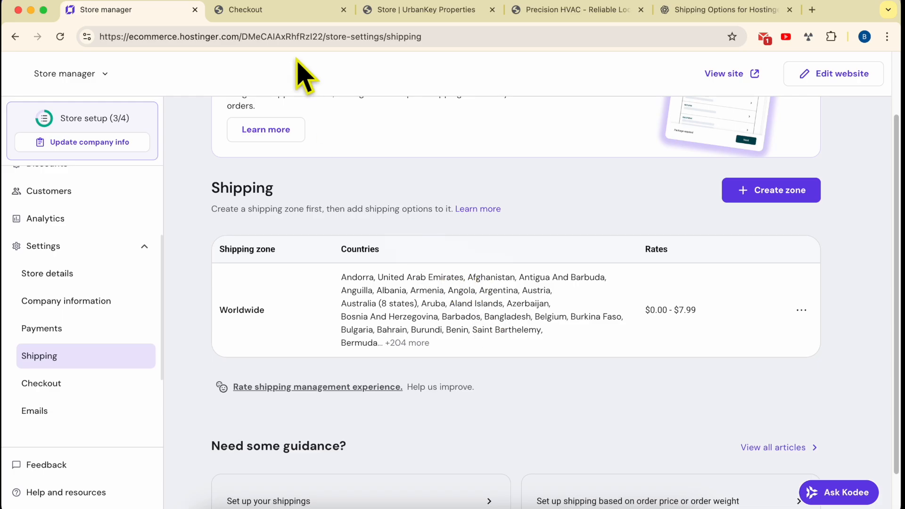
# Step: Return to the checkout, set the delivery location to Arizona, United States, and check the shipping charge for three Classic Caps
pyautogui.click(292, 12)
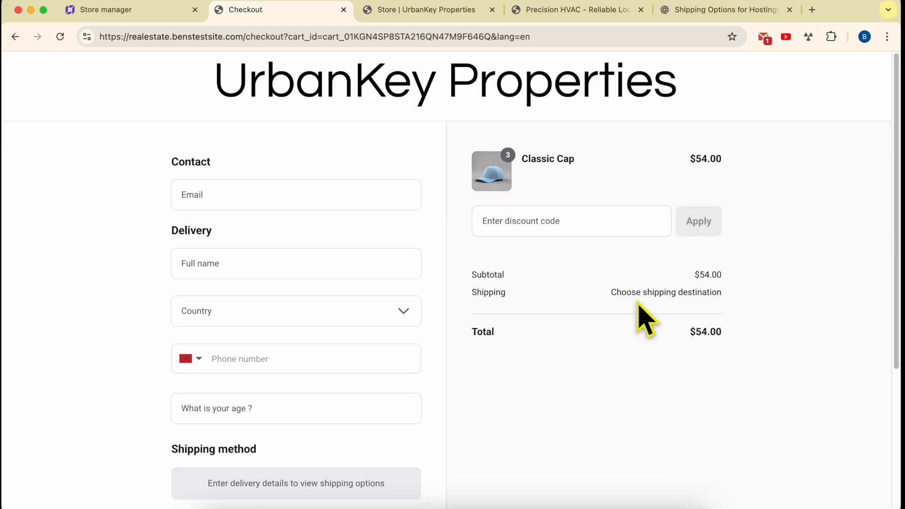
pyautogui.doubleClick(627, 293)
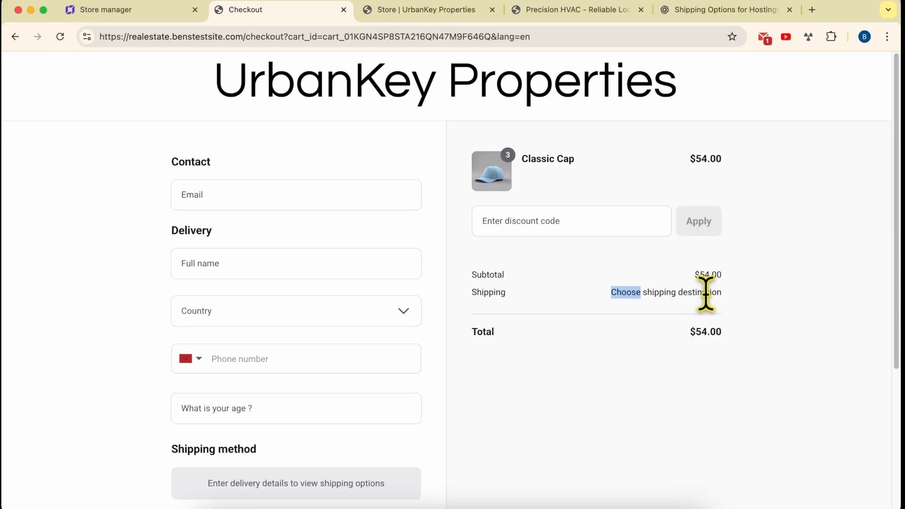
pyautogui.click(285, 318)
pyautogui.write('un')
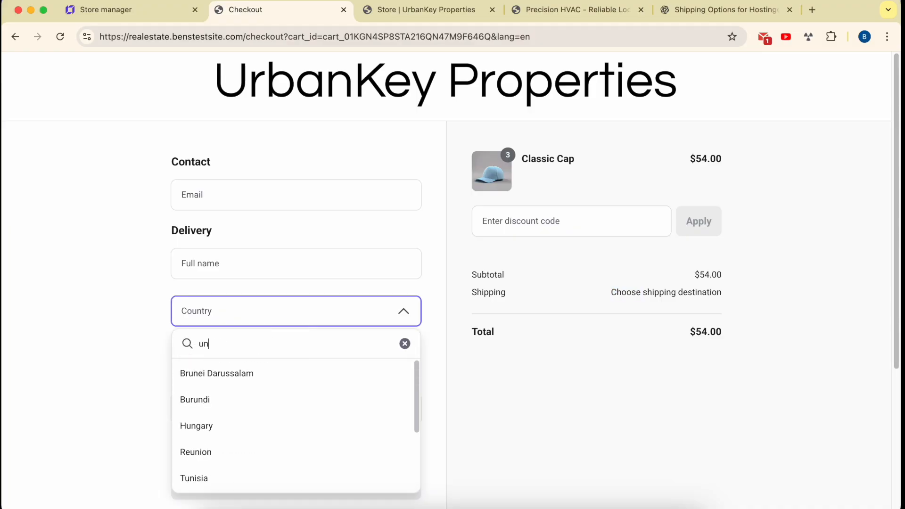
pyautogui.write('ited')
pyautogui.click(234, 427)
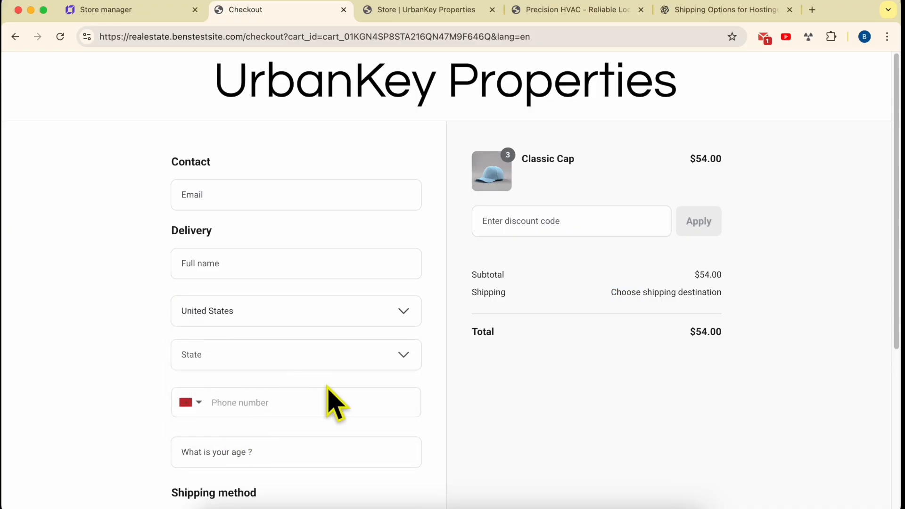
pyautogui.click(406, 357)
pyautogui.click(250, 296)
pyautogui.doubleClick(481, 292)
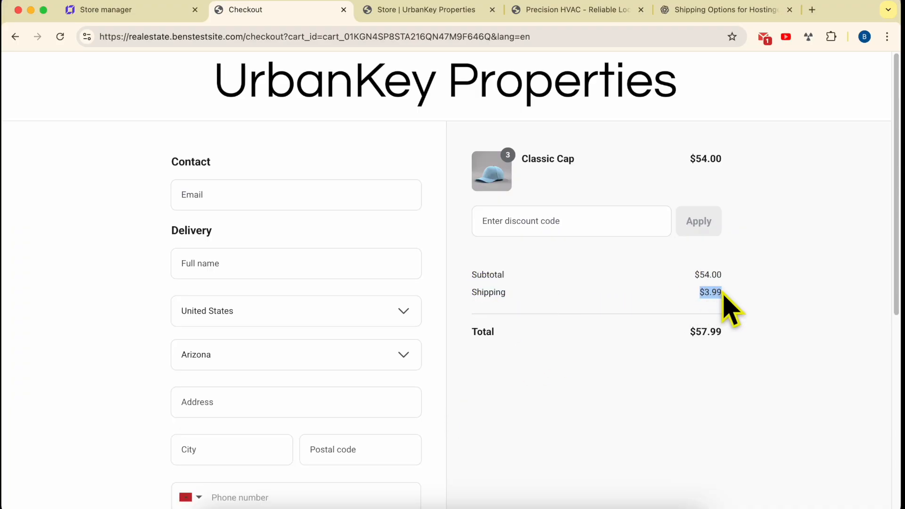
pyautogui.moveTo(722, 158); pyautogui.dragTo(690, 162)
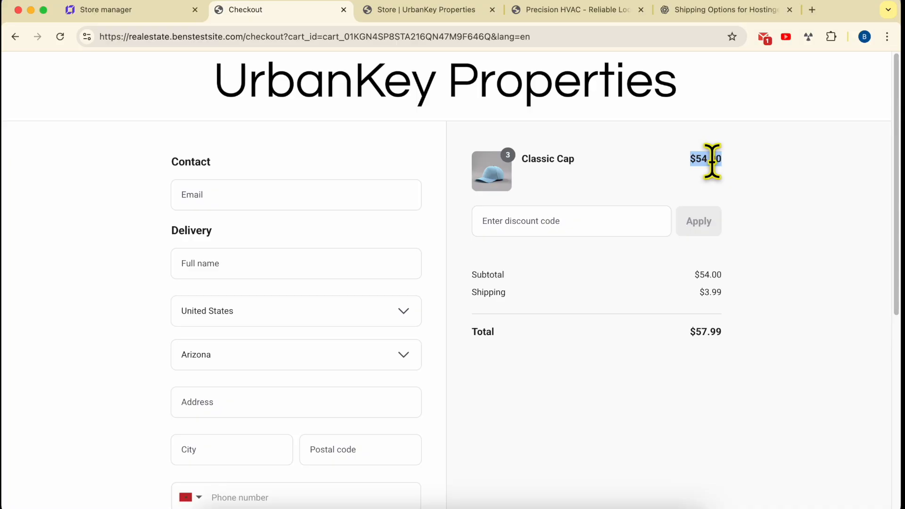
# Step: Go back to the Classic Cap page, bring the bag quantity to 6, and proceed to checkout
pyautogui.click(15, 36)
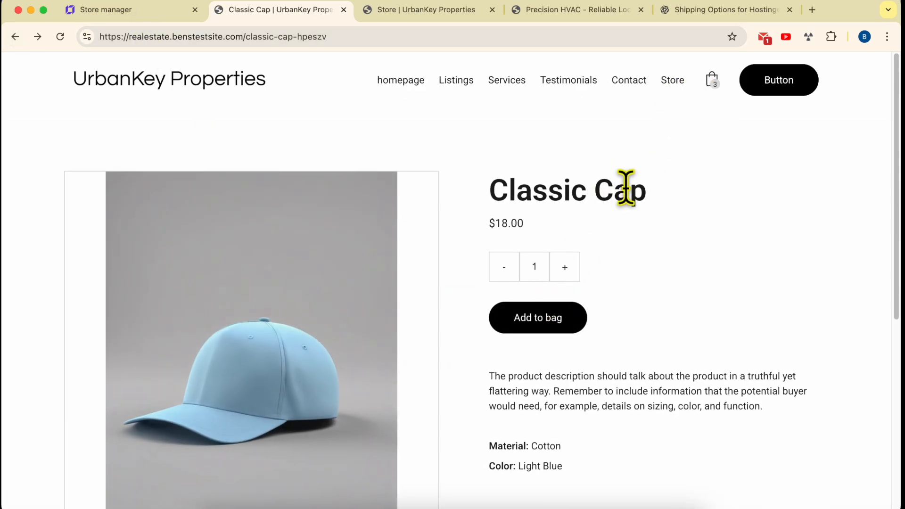
pyautogui.click(565, 272)
pyautogui.click(565, 273)
pyautogui.click(566, 272)
pyautogui.click(566, 273)
pyautogui.click(556, 321)
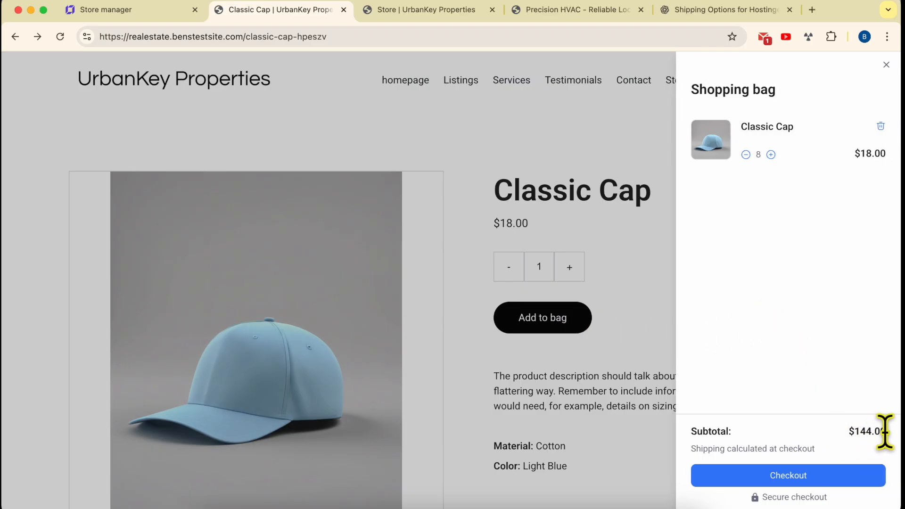
pyautogui.click(746, 155)
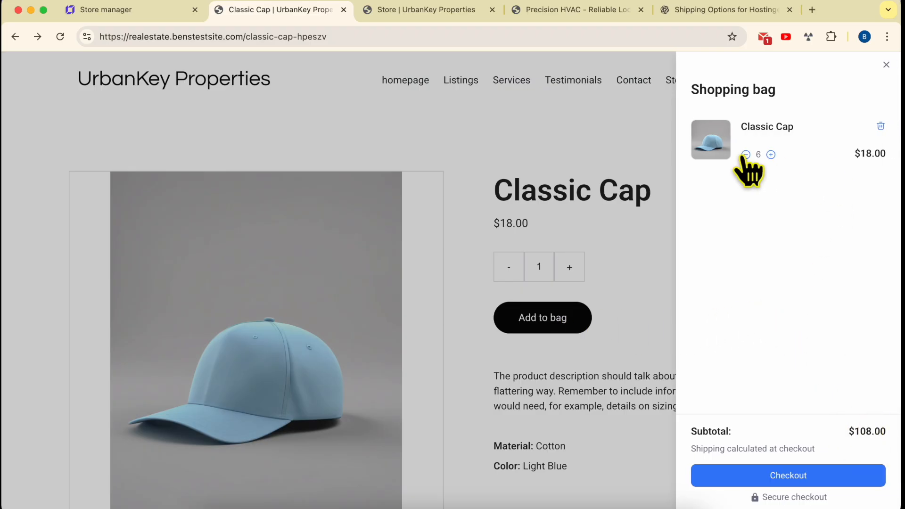
pyautogui.click(825, 476)
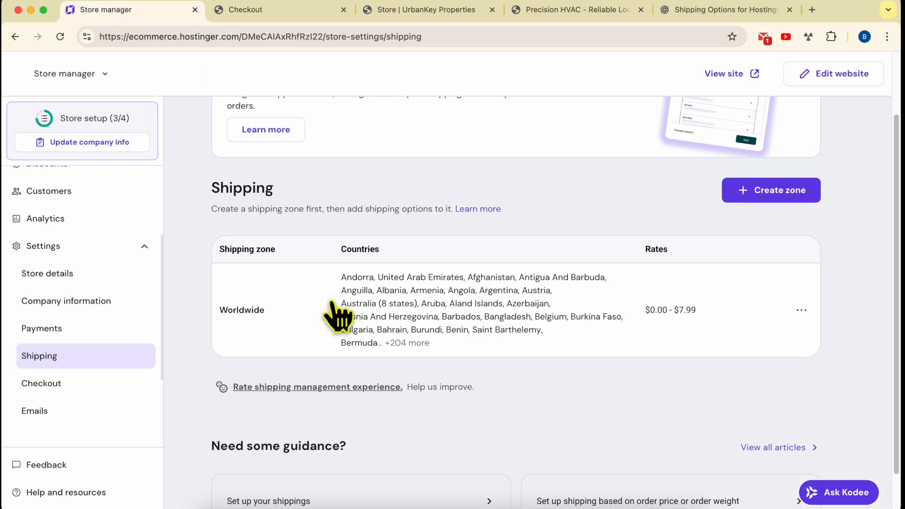
# Step: Review the order price conditions of the Worldwide zone's shipping options in the store manager, and return to the checkout
pyautogui.click(438, 310)
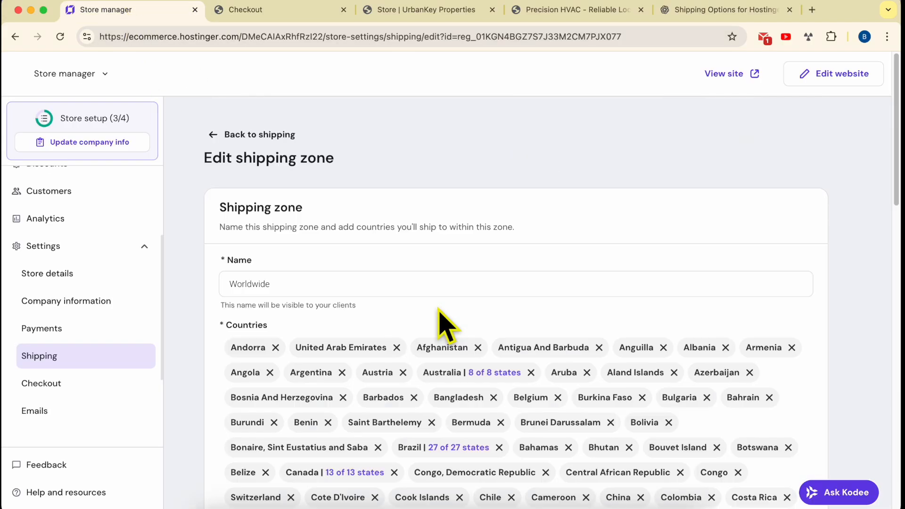
pyautogui.scroll(-20, 445, 325)
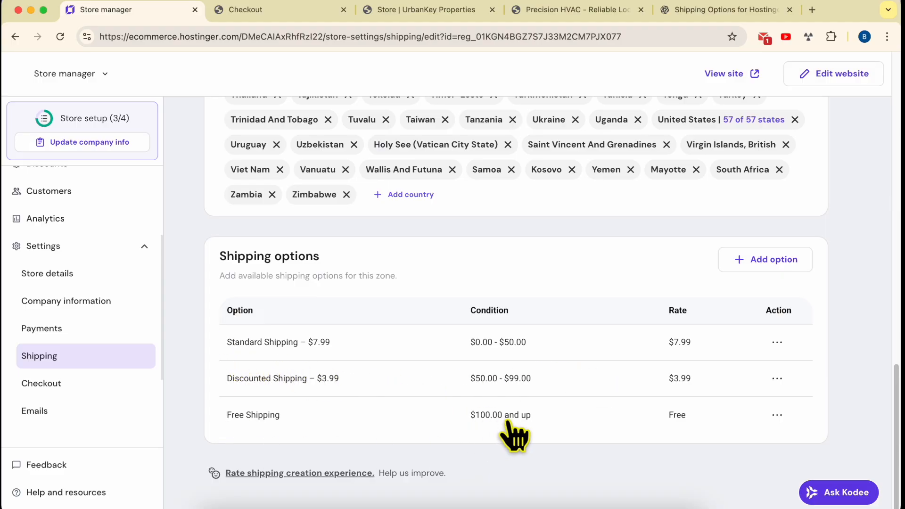
pyautogui.click(245, 14)
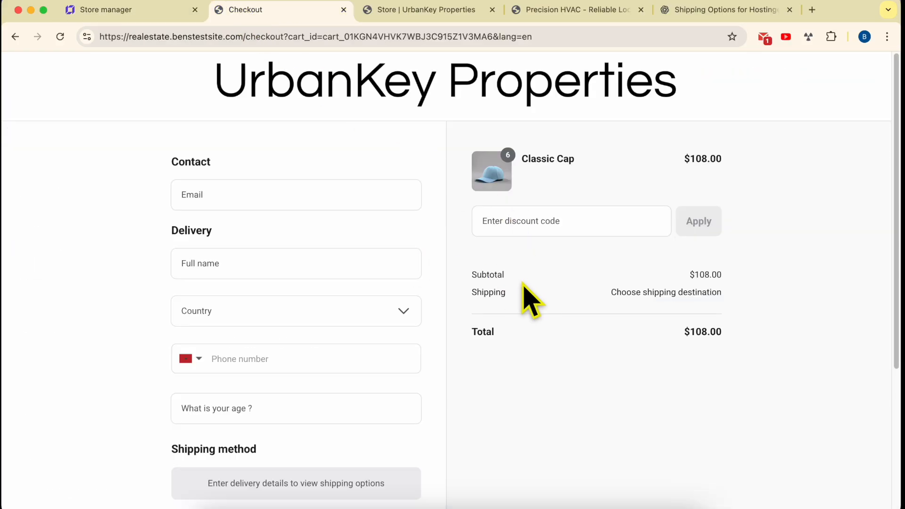
# Step: Set the checkout delivery country to Afghanistan and check the shipping charge and shipping method for six Classic Caps
pyautogui.click(285, 316)
pyautogui.click(238, 372)
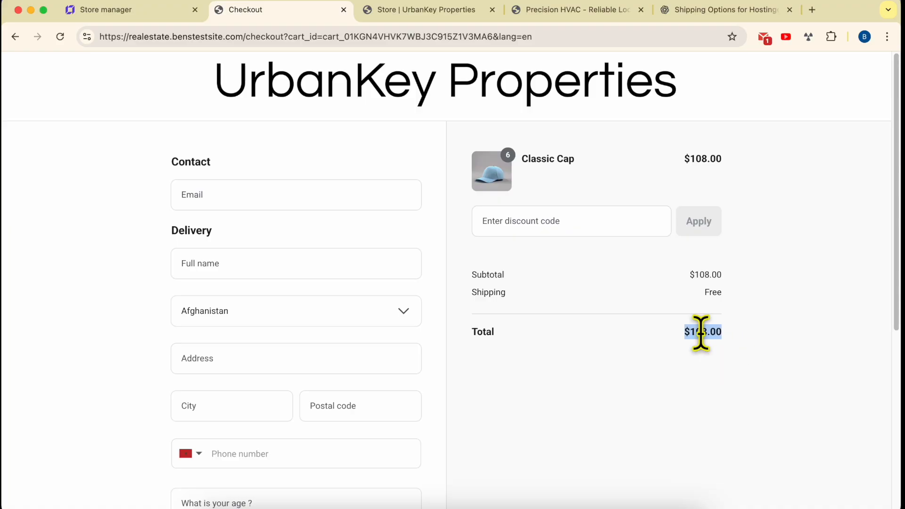
pyautogui.tripleClick(714, 274)
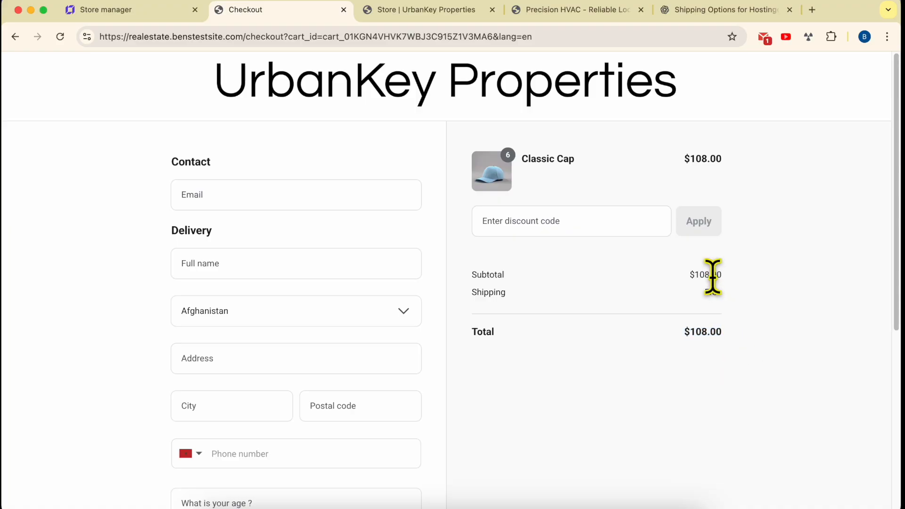
pyautogui.tripleClick(712, 331)
pyautogui.click(762, 286)
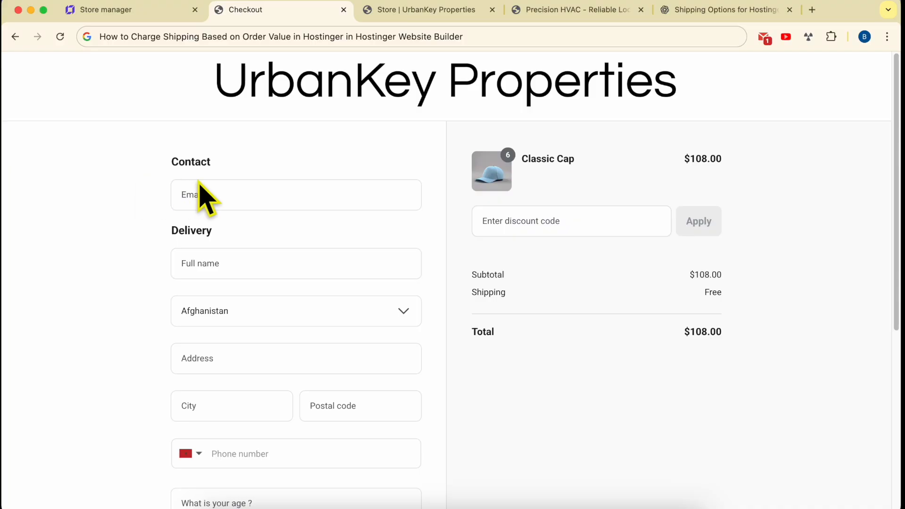
pyautogui.scroll(-6, 498, 373)
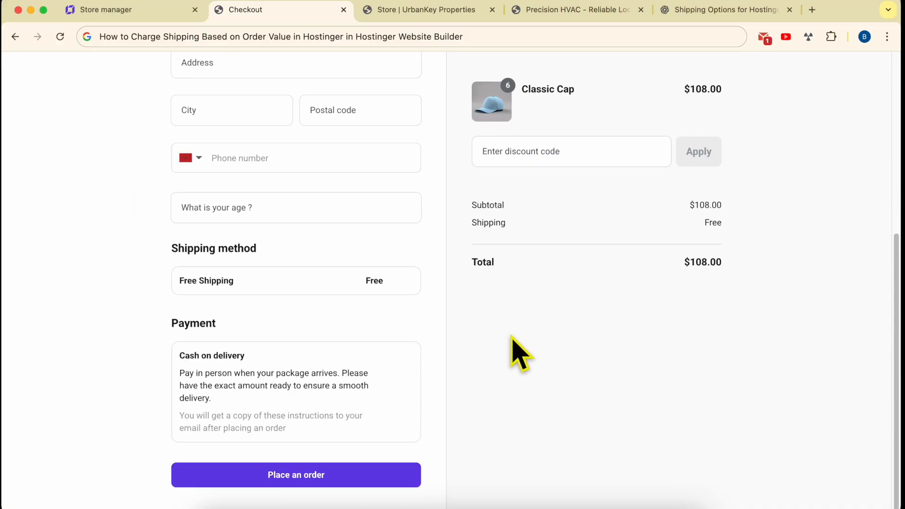